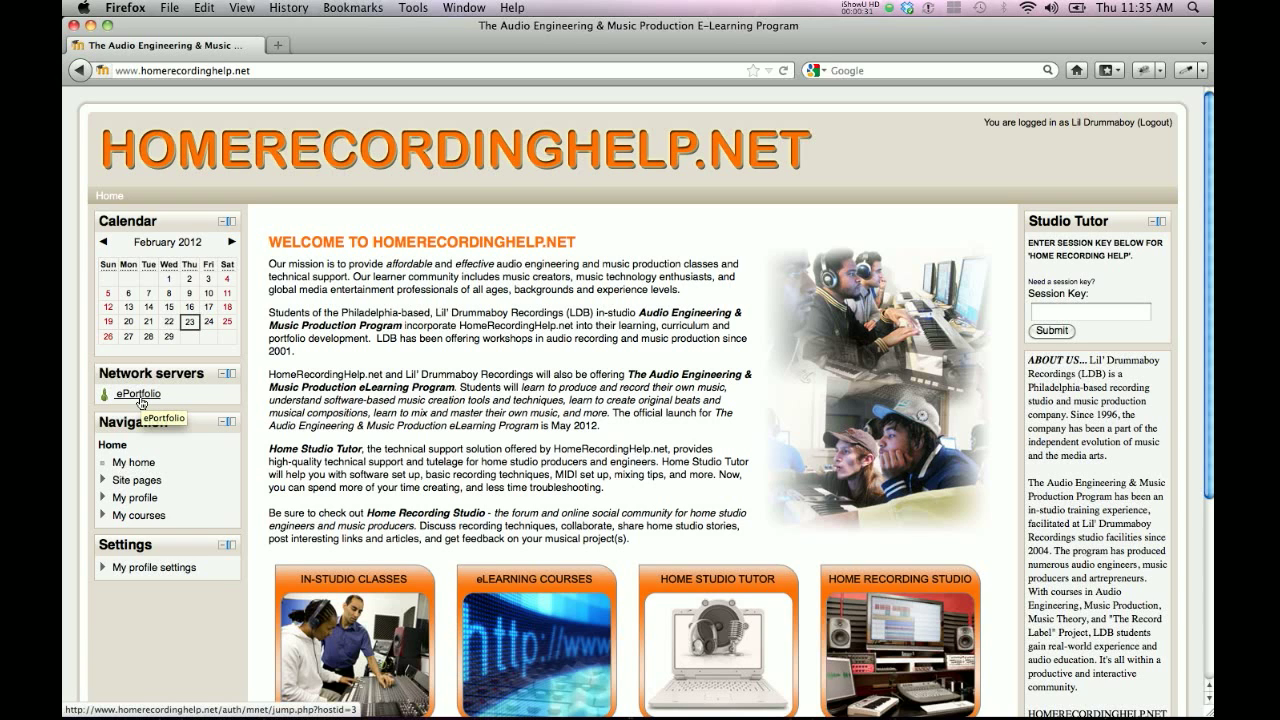
Step: Open the ePortfolio site from the home page's network servers
left_click(141, 403)
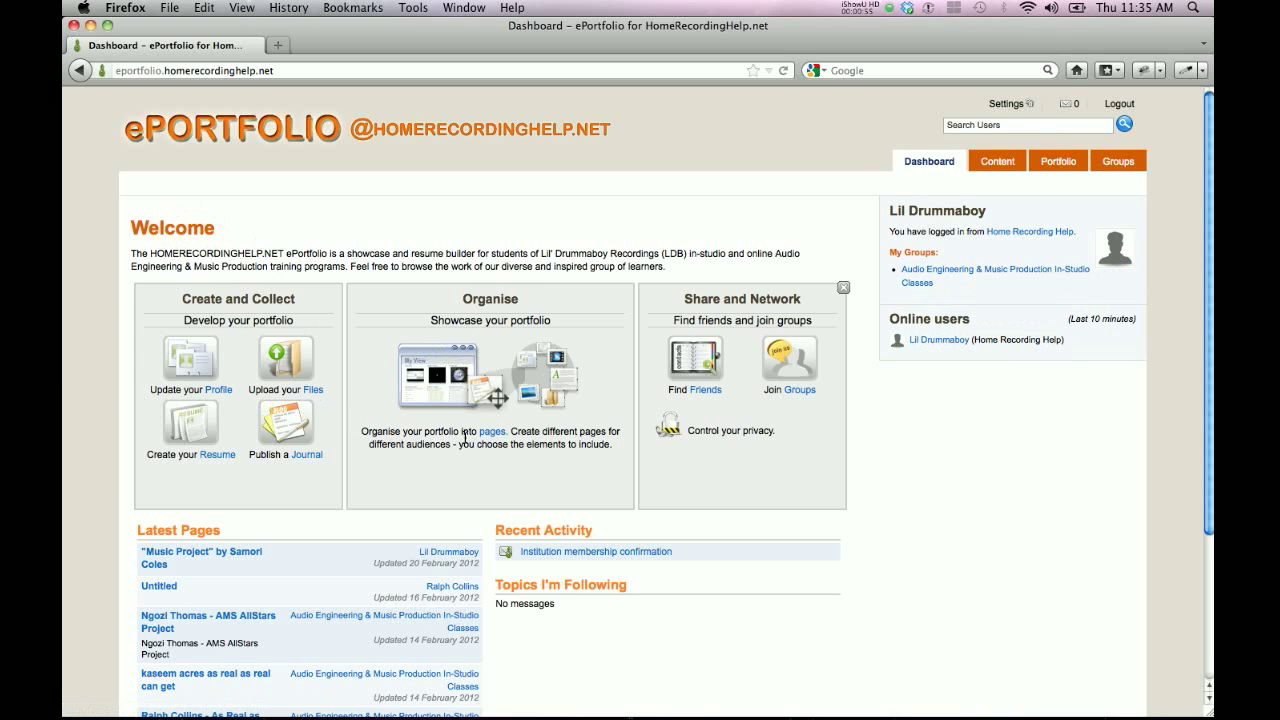
Step: Examine the dashboard's Create and Collect, Organise, and Share and Network sections, plus the My Groups list
left_click(998, 211)
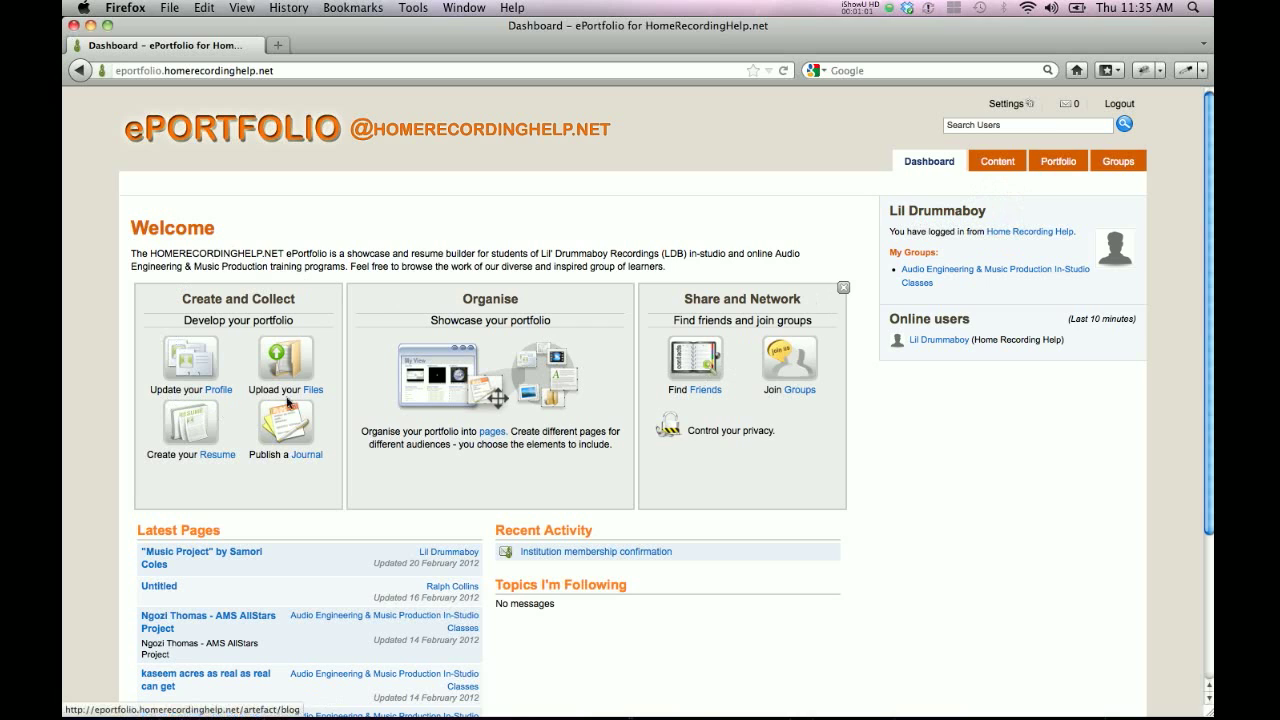
left_click(249, 300)
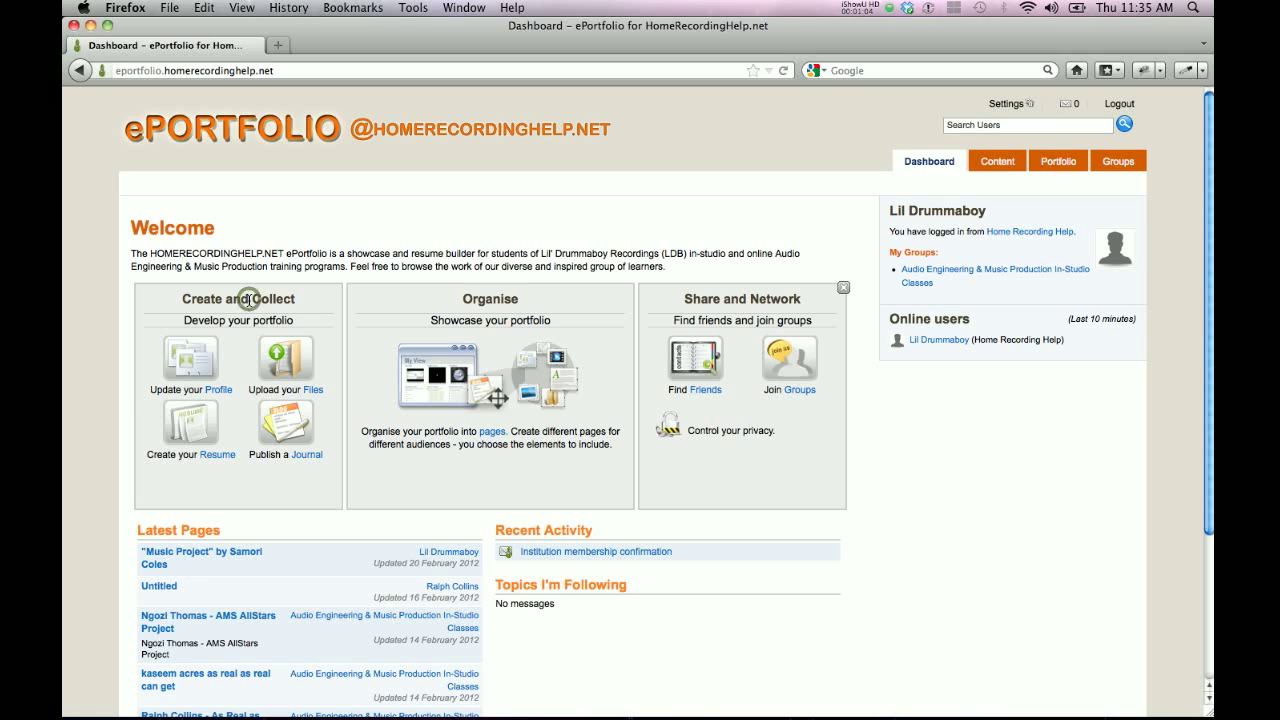
left_click(155, 370)
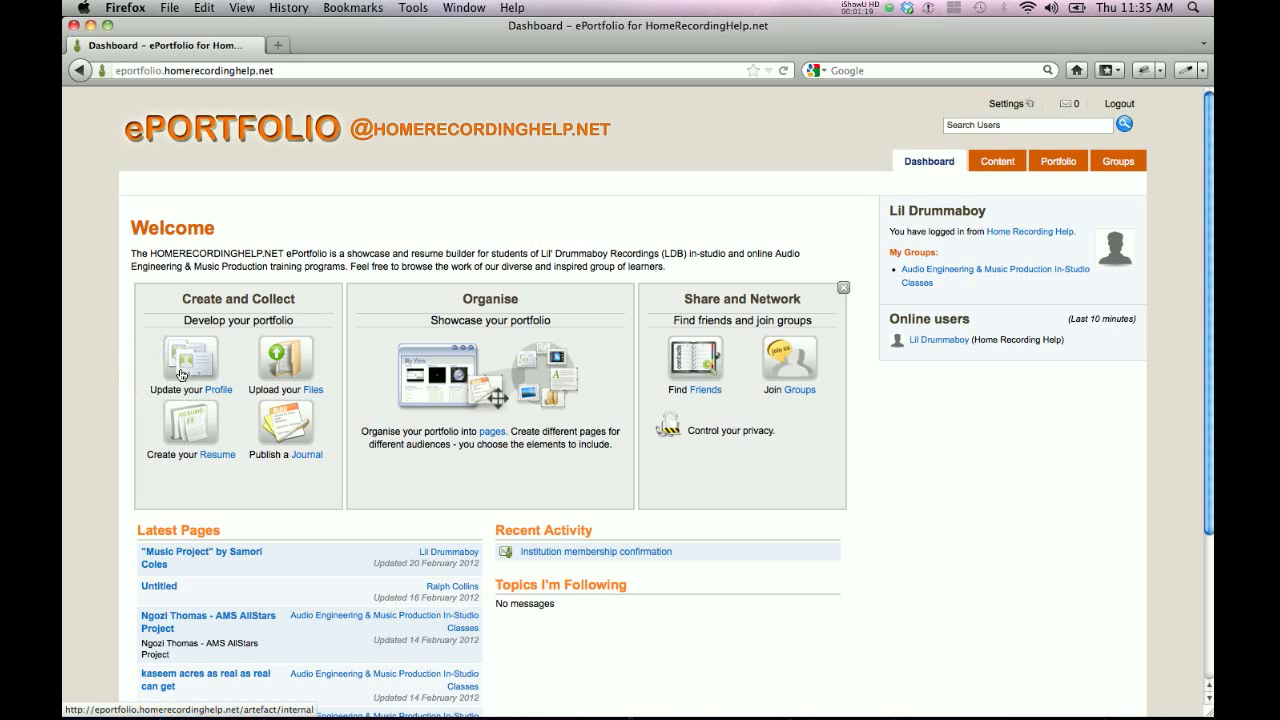
left_click(155, 390)
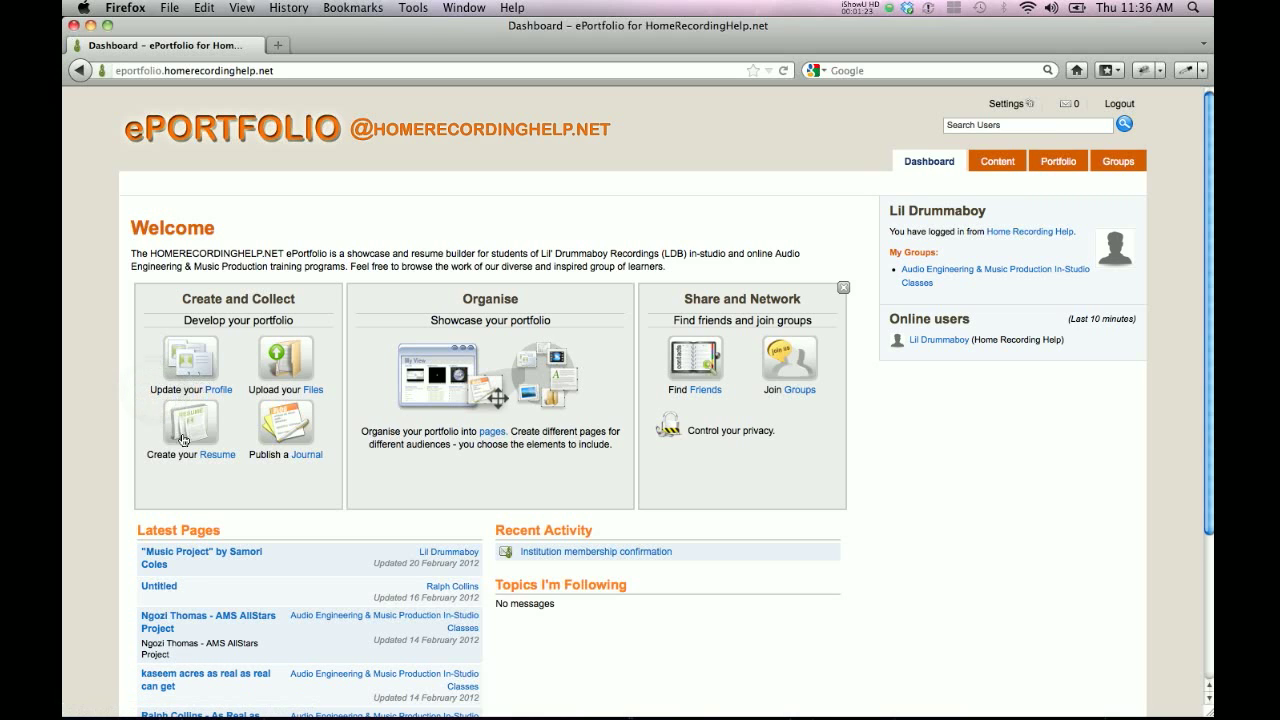
left_click(271, 393)
left_click(271, 393)
left_click(262, 457)
left_click(175, 454)
left_click(488, 298)
left_click(490, 448)
left_click(490, 448)
left_click(727, 302)
left_click(727, 302)
left_click(947, 266)
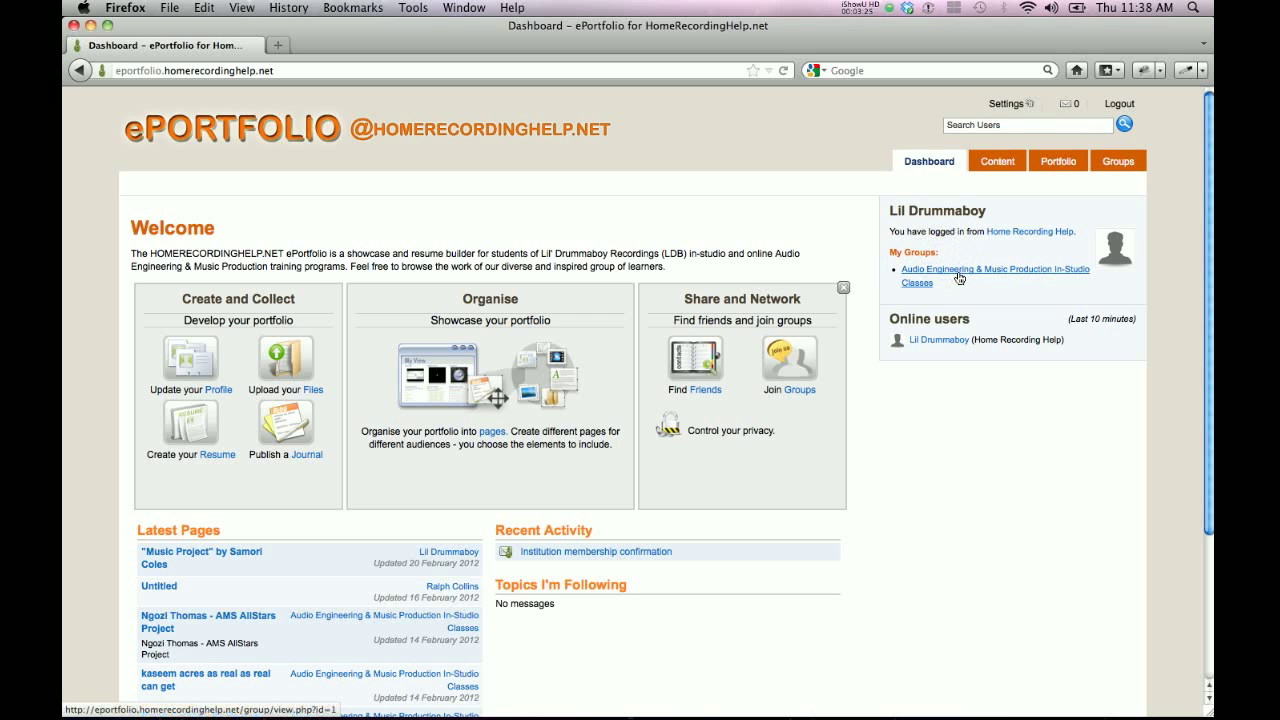
left_click(1010, 293)
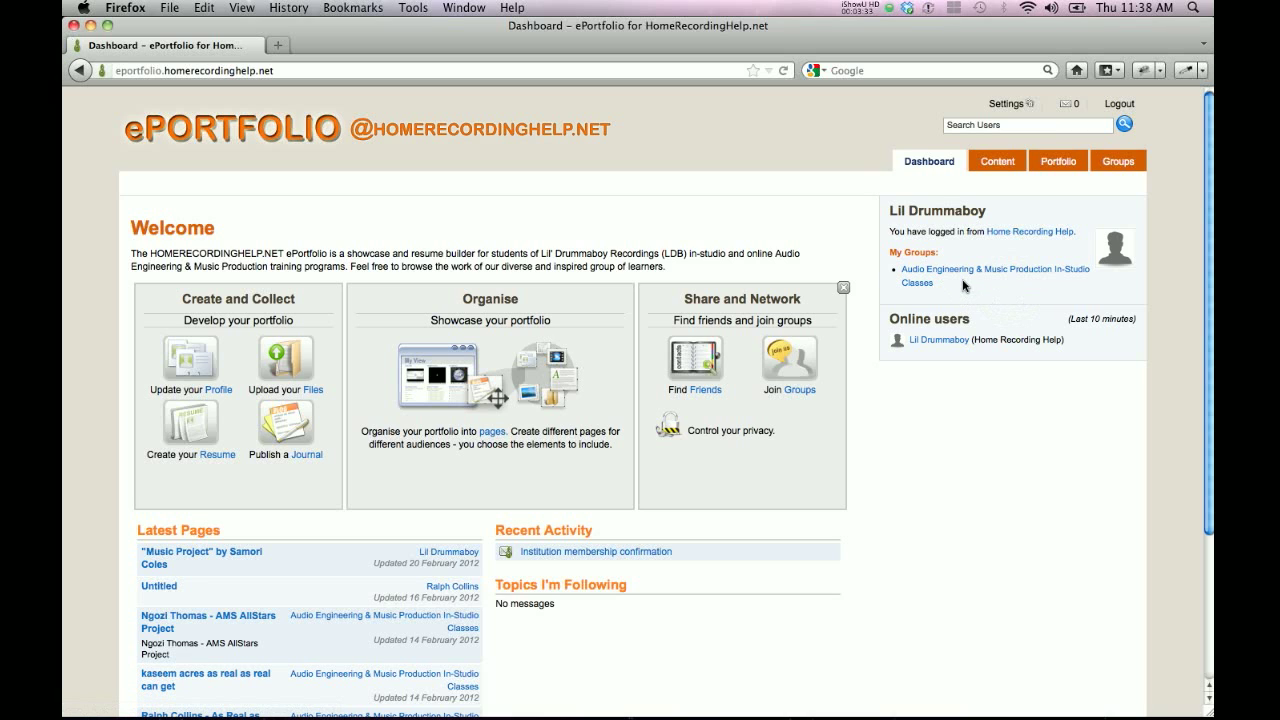
Step: View the Audio Engineering & Music Production In-Studio Classes group page and return to the dashboard
left_click(960, 276)
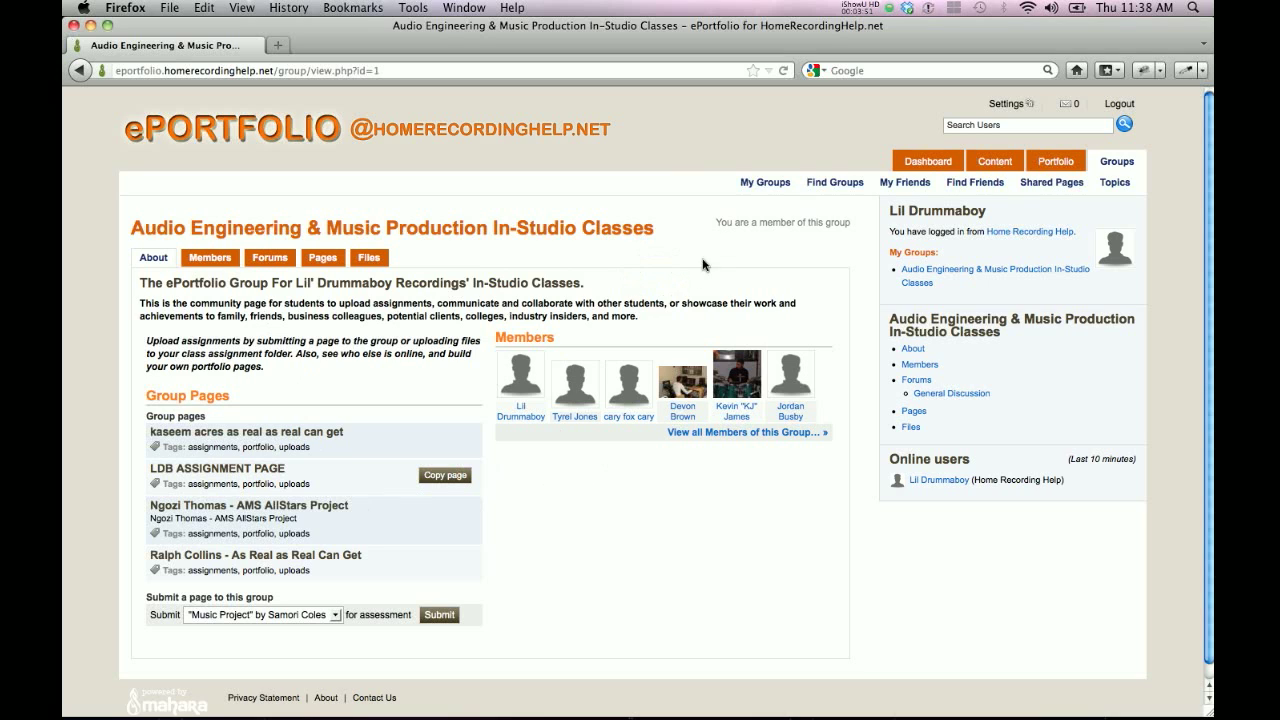
left_click(677, 285)
left_click(930, 163)
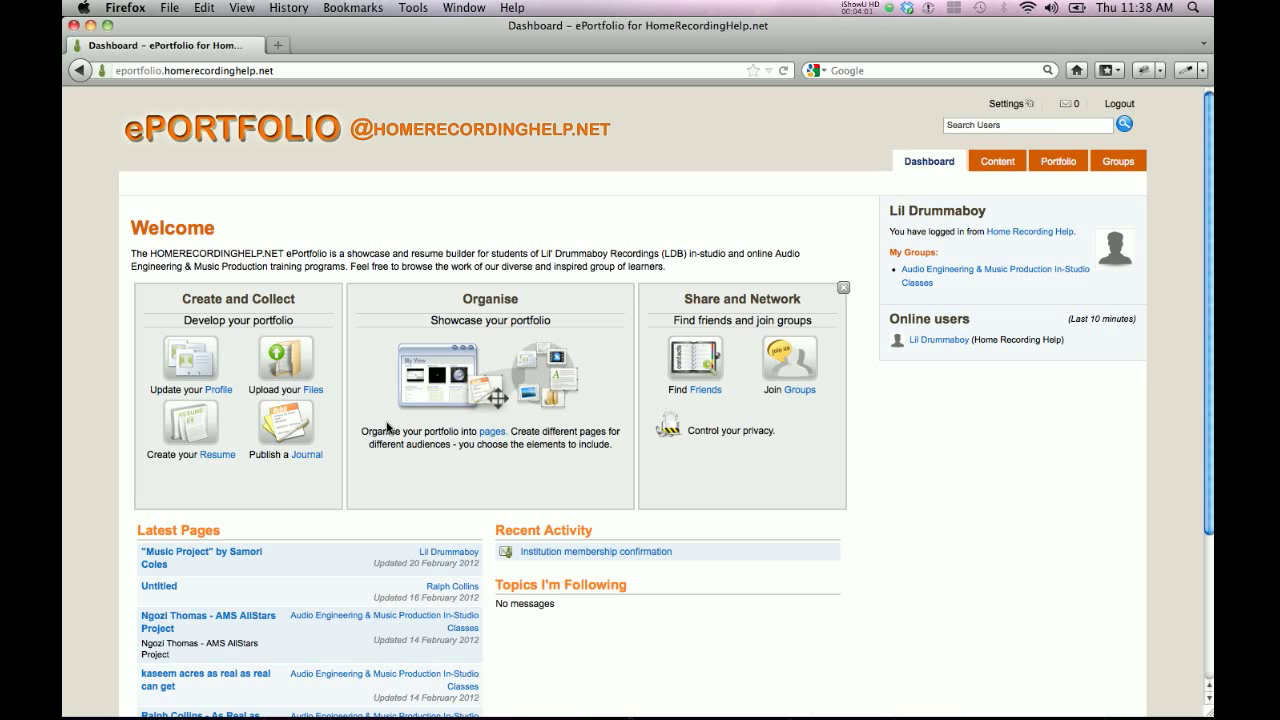
Step: Create a new portfolio page by copying LDB ASSIGNMENT PAGE
left_click(491, 433)
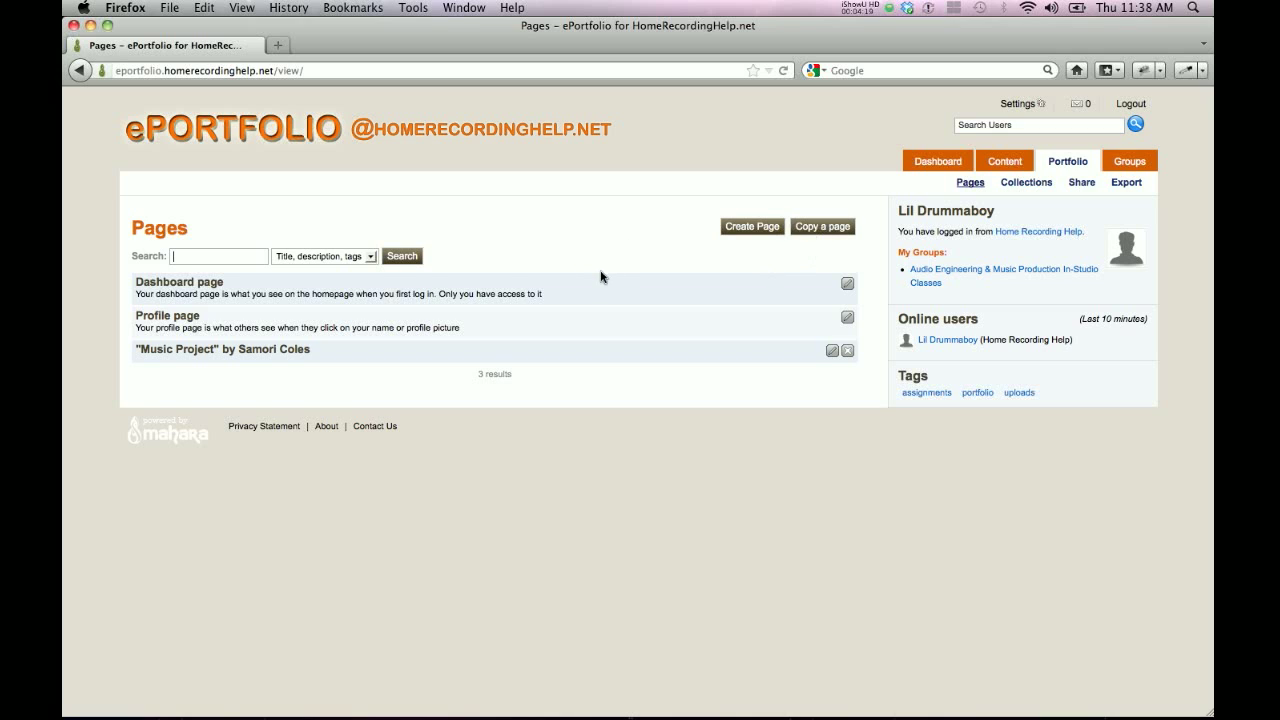
left_click(203, 257)
left_click(838, 234)
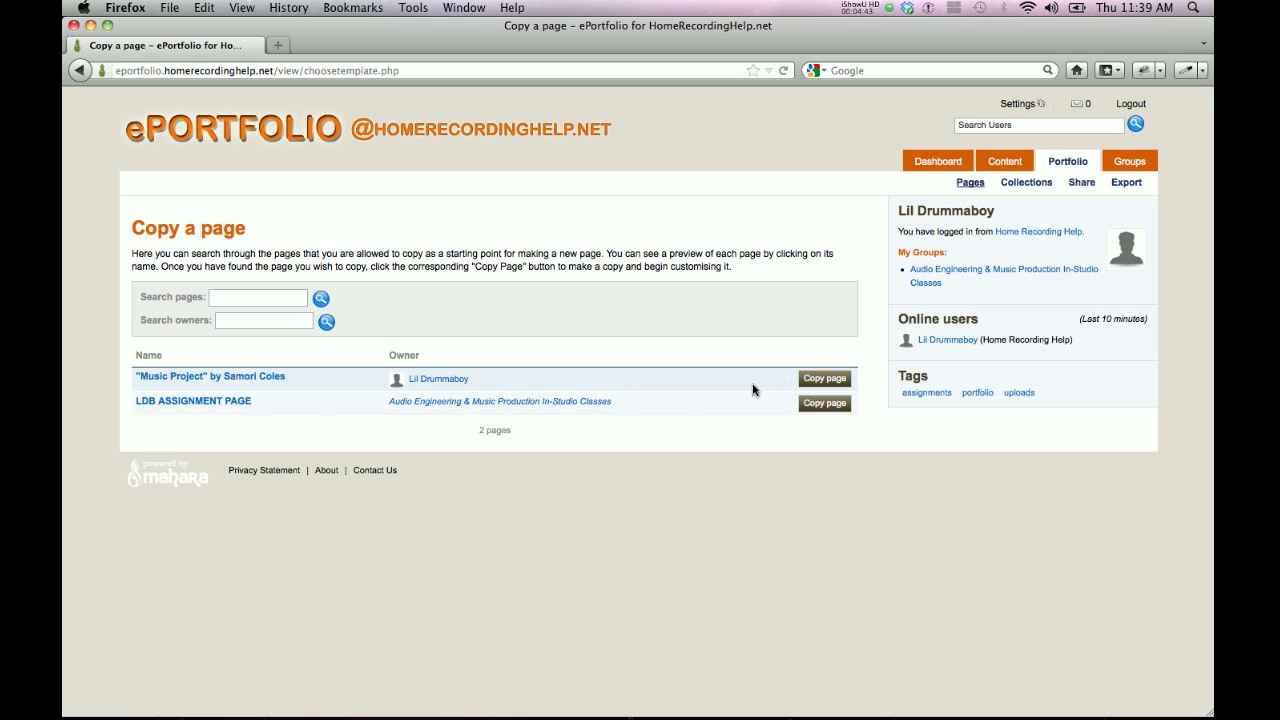
left_click(822, 405)
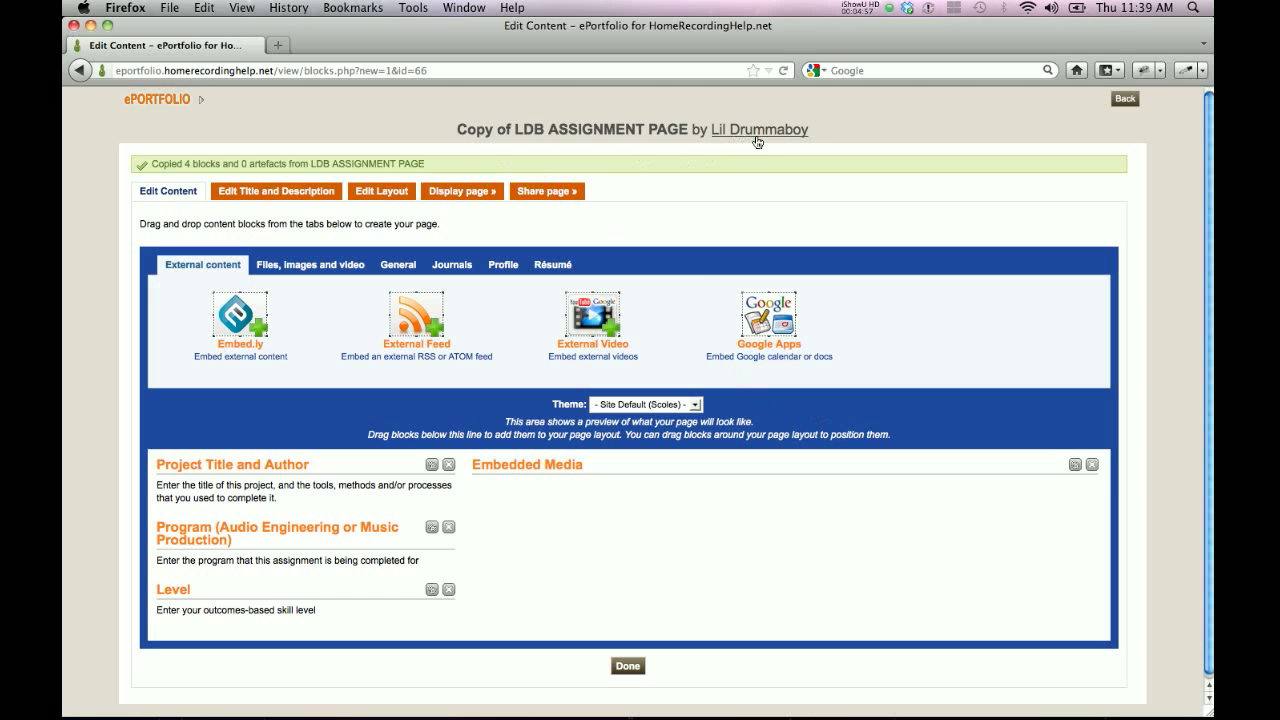
Step: Review the content block categories available for the copied page, including General and Journals
left_click(827, 137)
left_click(122, 191)
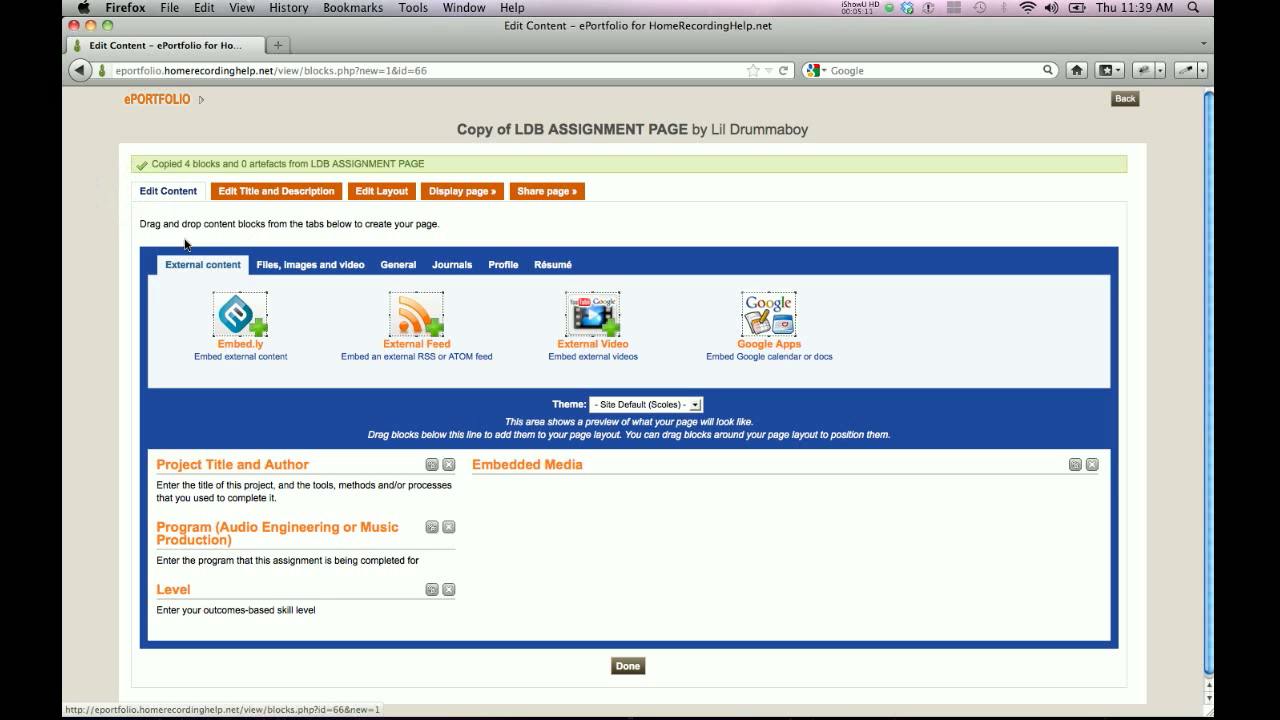
left_click(277, 266)
left_click(443, 401)
left_click(397, 265)
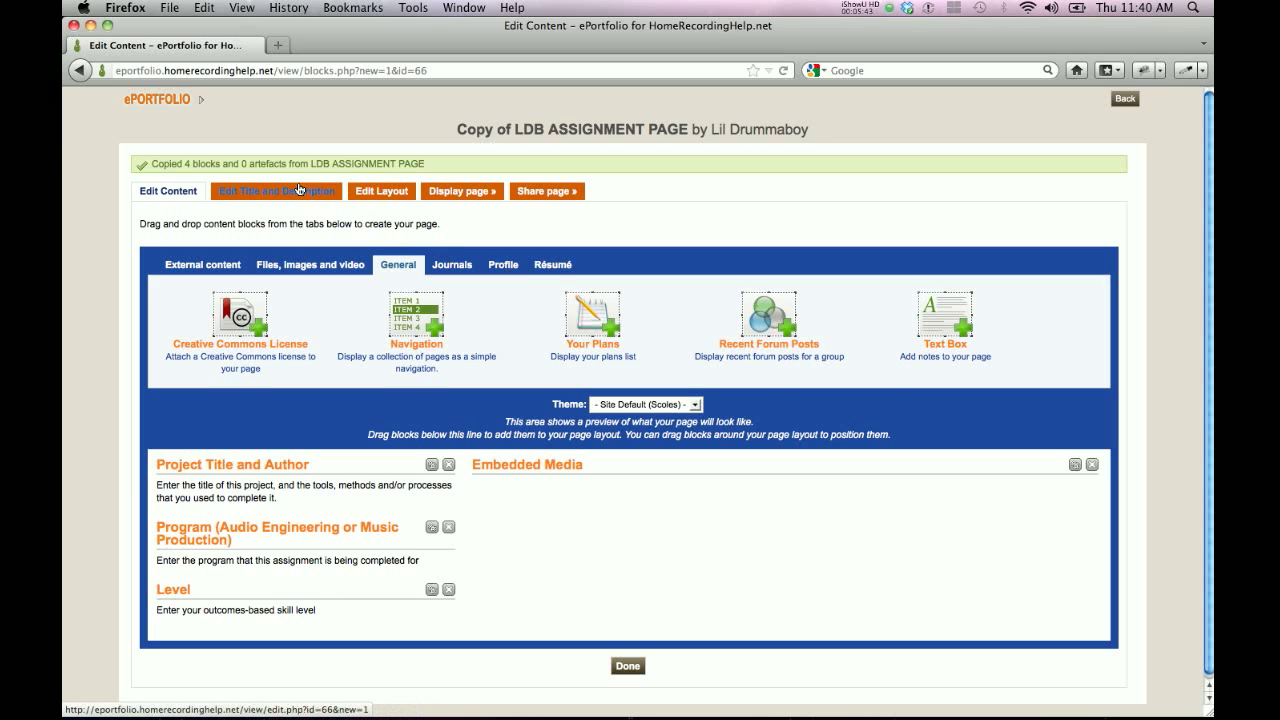
left_click(452, 268)
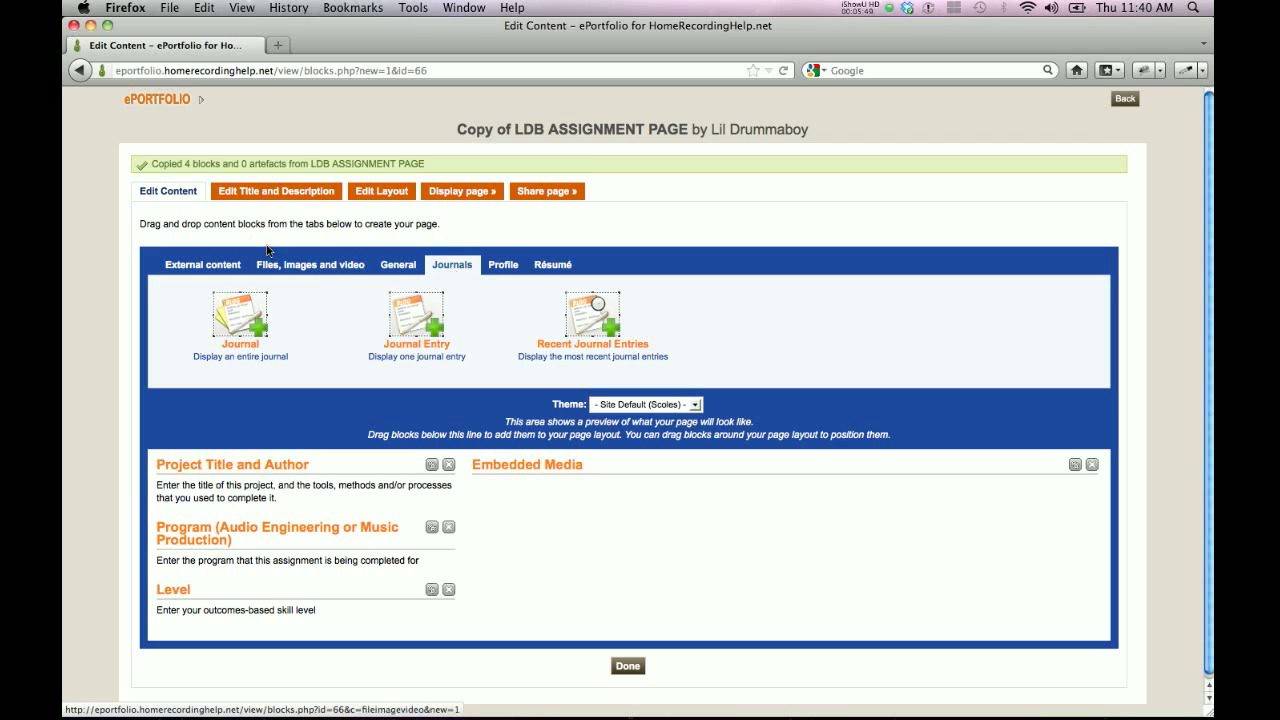
Step: Change the page title to 02.22.12 Audio Engineering Project - "Music Project" By, followed by the artist's name
left_click(281, 194)
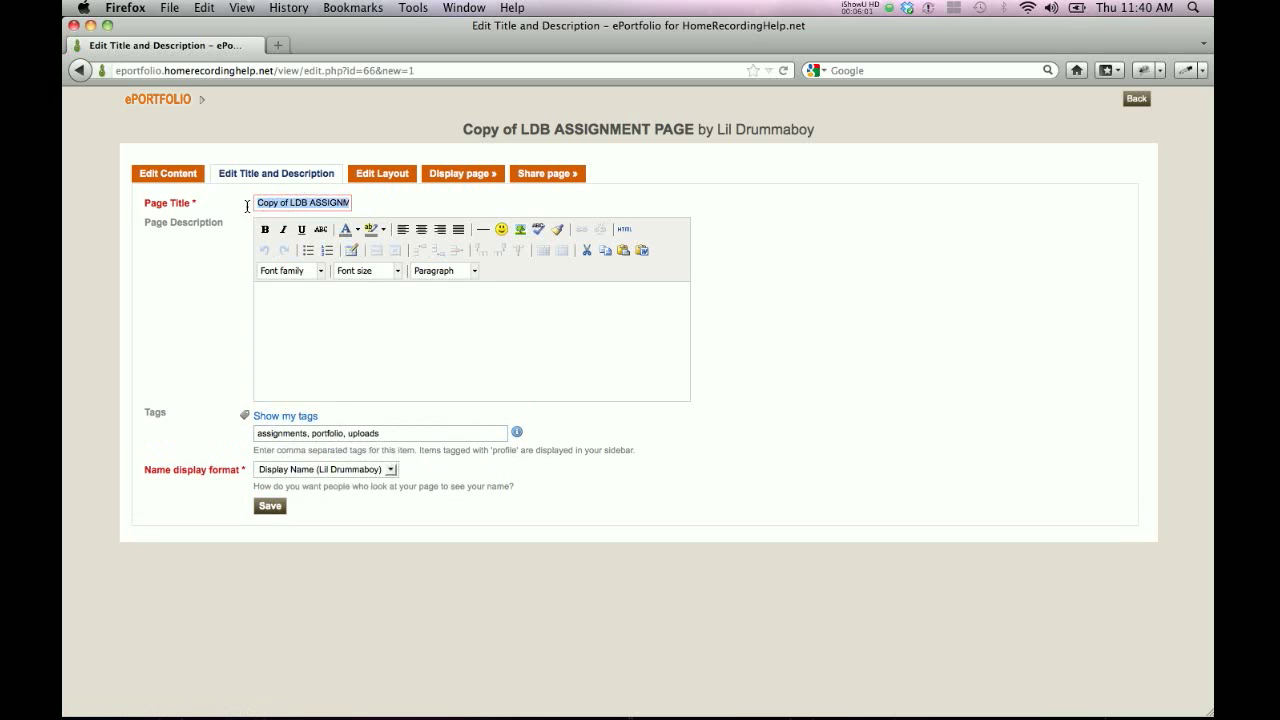
left_click(230, 203)
left_click(259, 204)
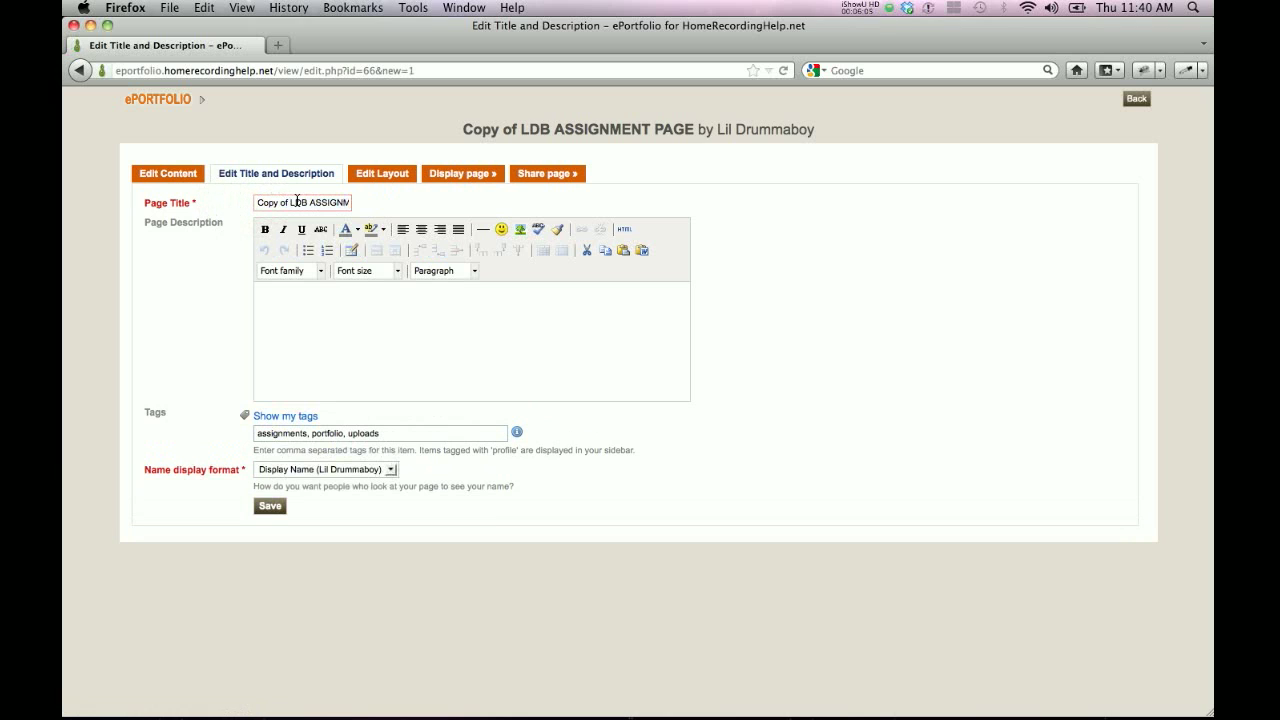
key("super+a")
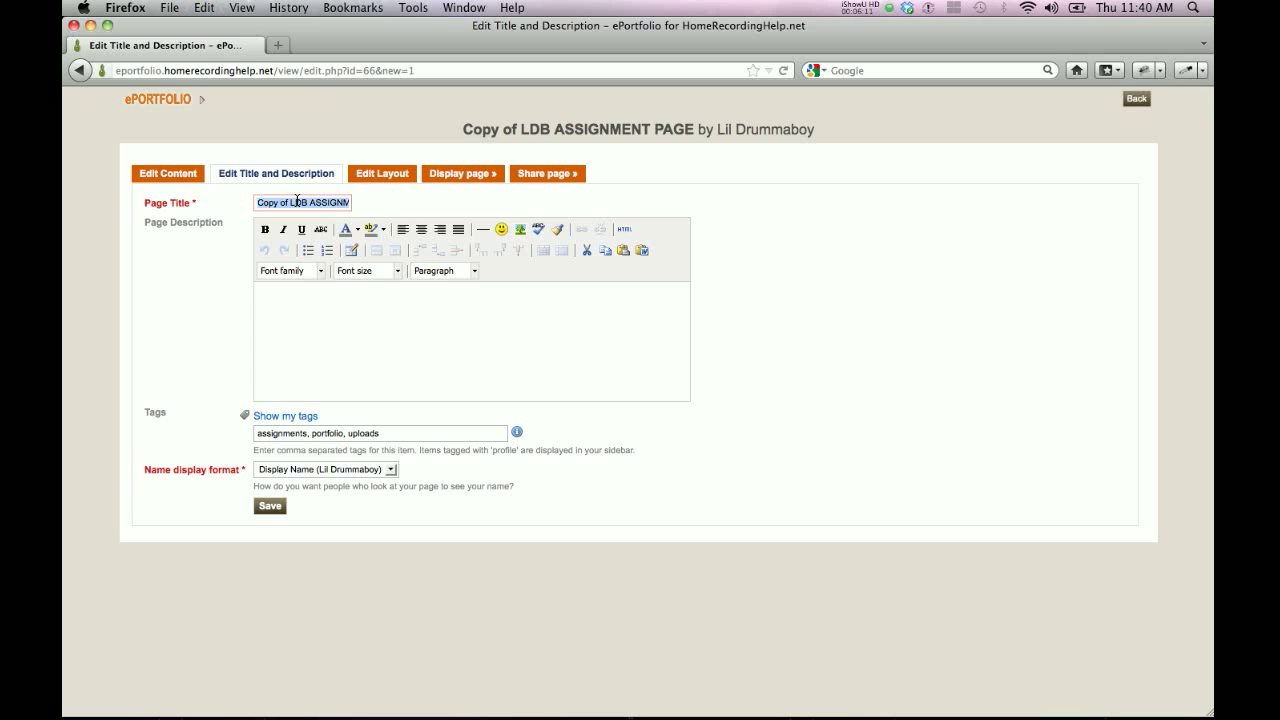
type("02.22.12 Audio Engini")
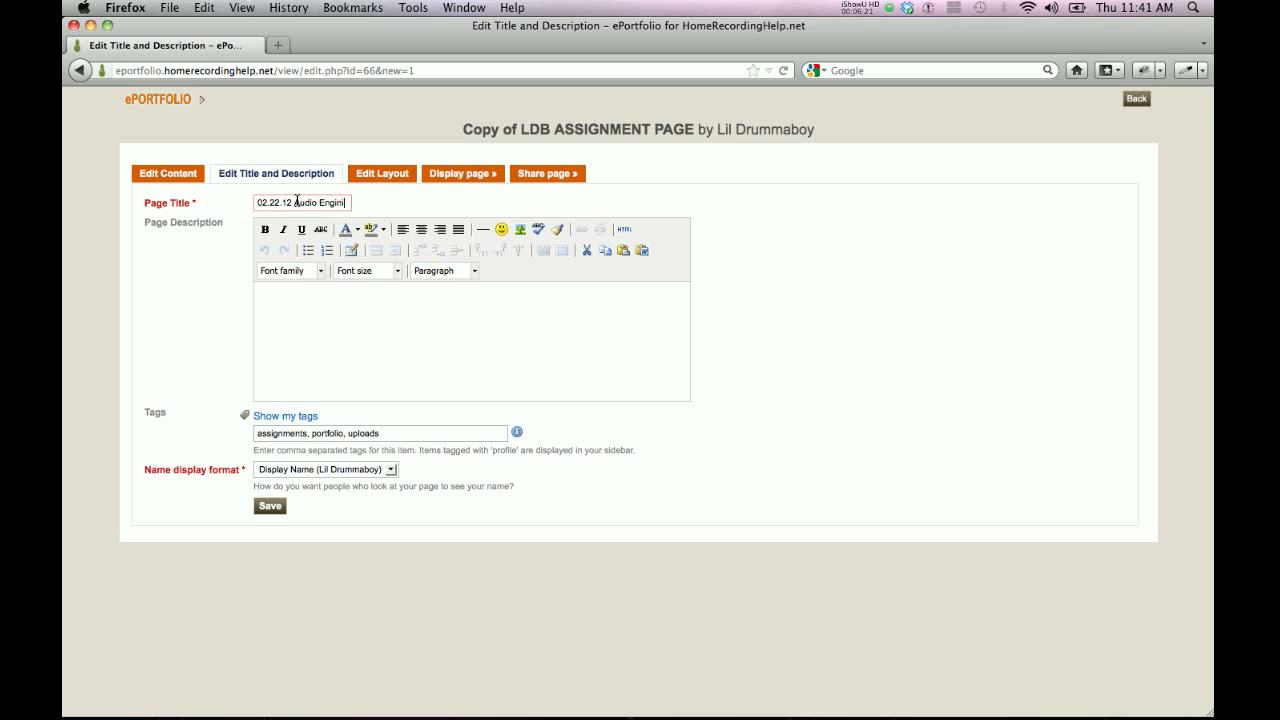
type("ering Projec")
type("t - \"")
type("Music Projec")
type("t\" By")
type(" Lil' Dru")
type("mmaboy")
Step: Enter Music Project by the artist's name as the page description, save the page settings and return to content editing
left_click(321, 303)
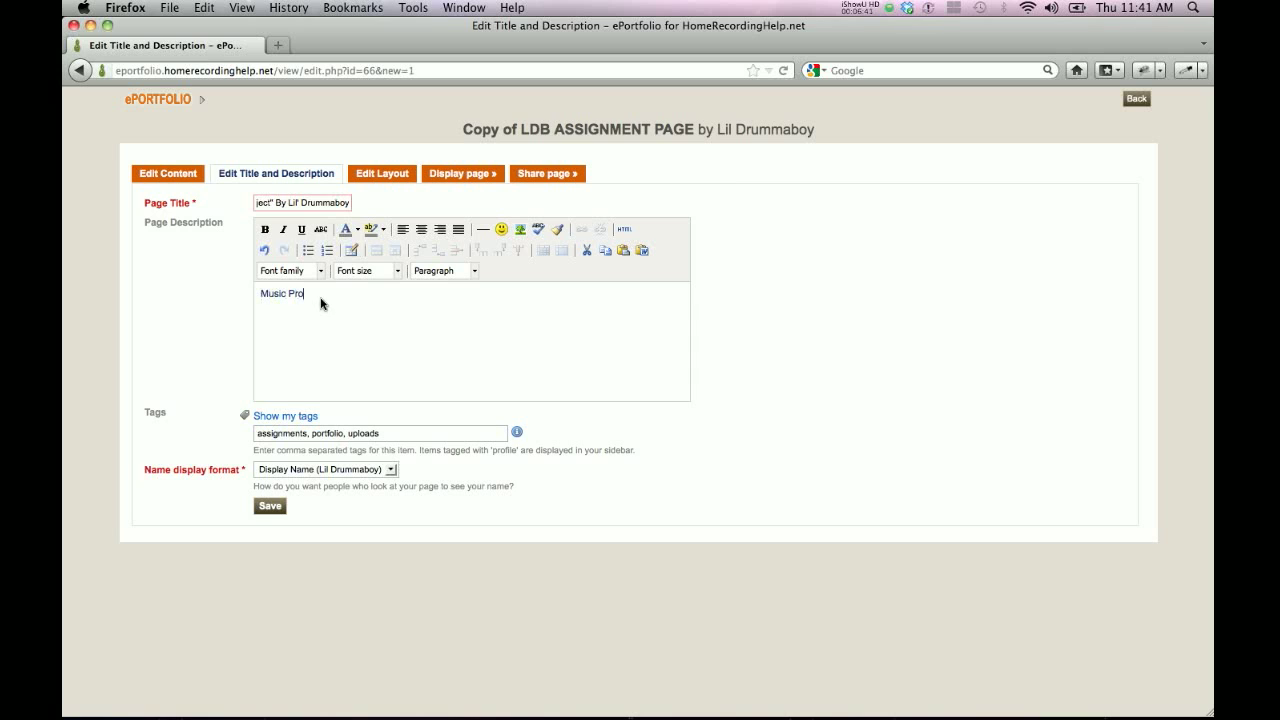
type("by Lil' Drummaboy")
left_click(241, 433)
left_click(390, 438)
left_click(278, 509)
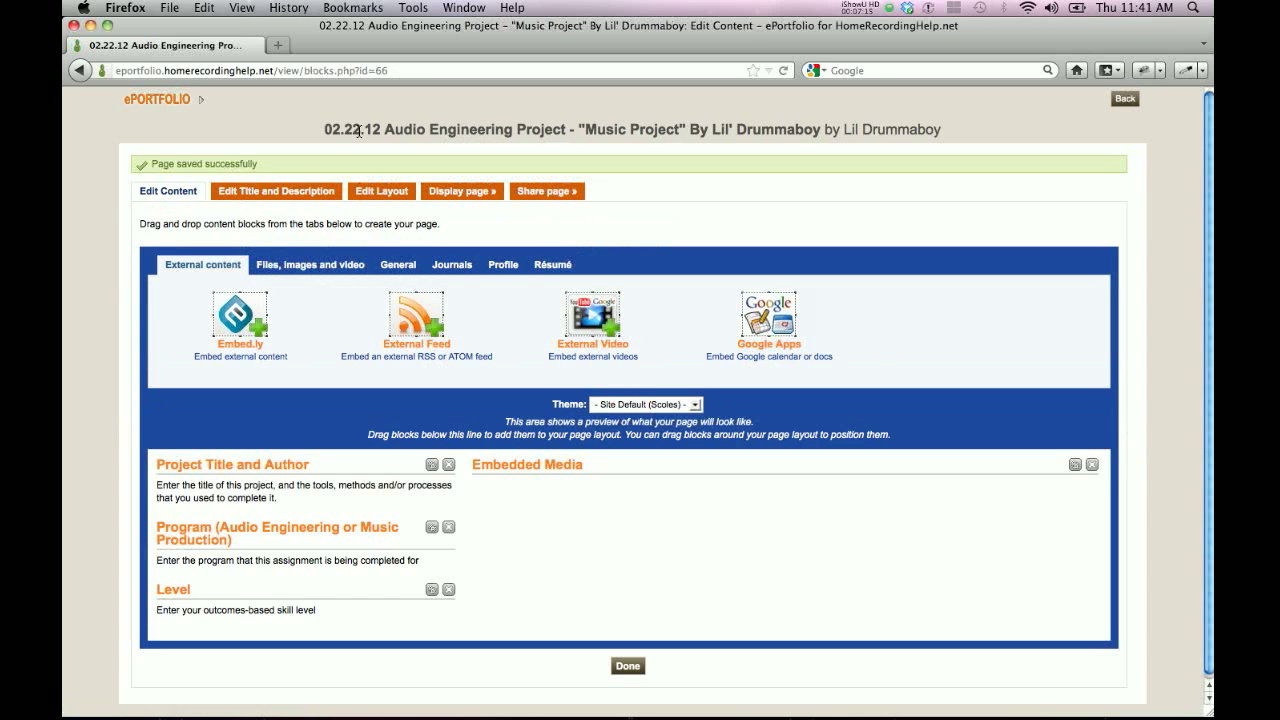
left_click(311, 126)
left_click(172, 192)
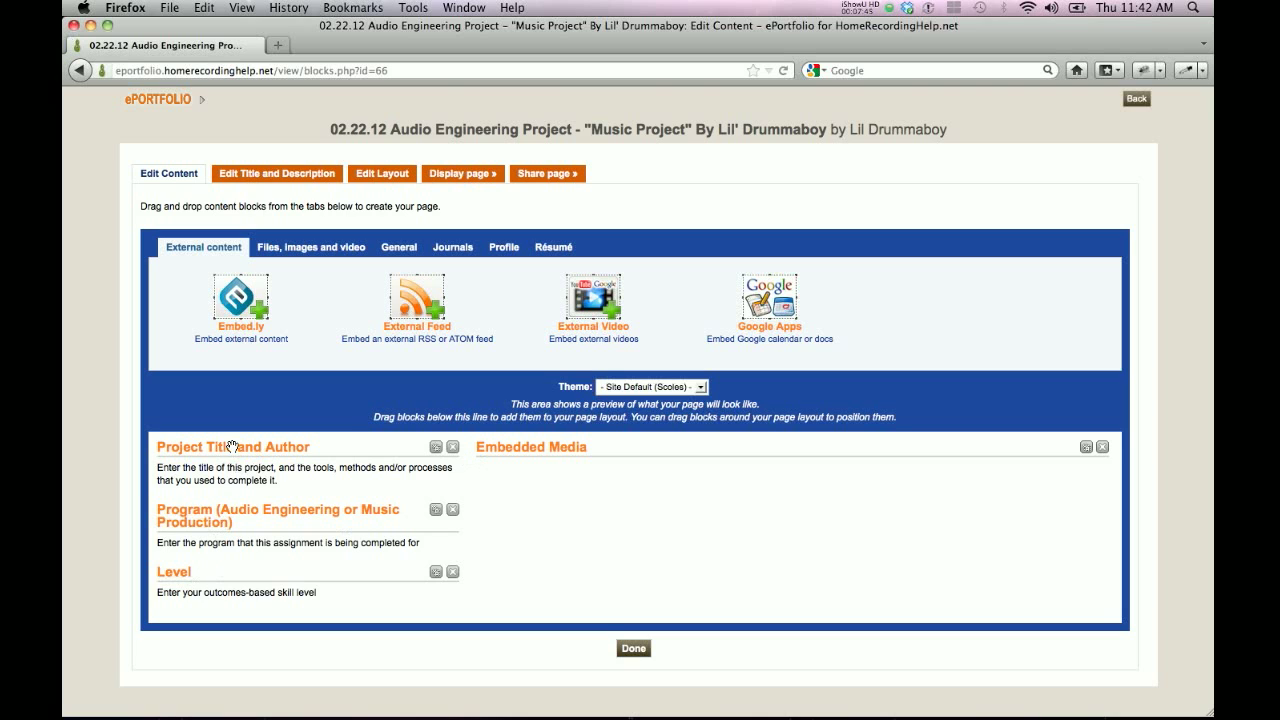
Step: Change the title of the Project Title and Author block to "Music Project" by the author's full name
left_click(435, 448)
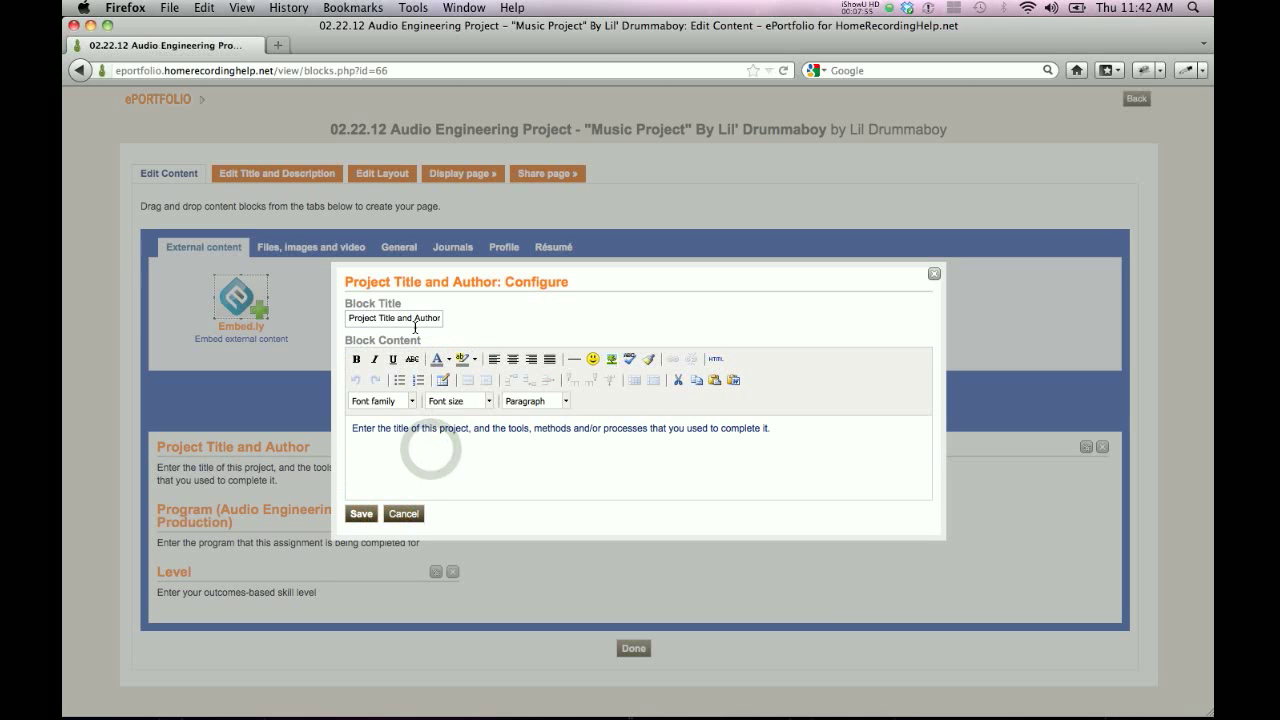
left_click(415, 322)
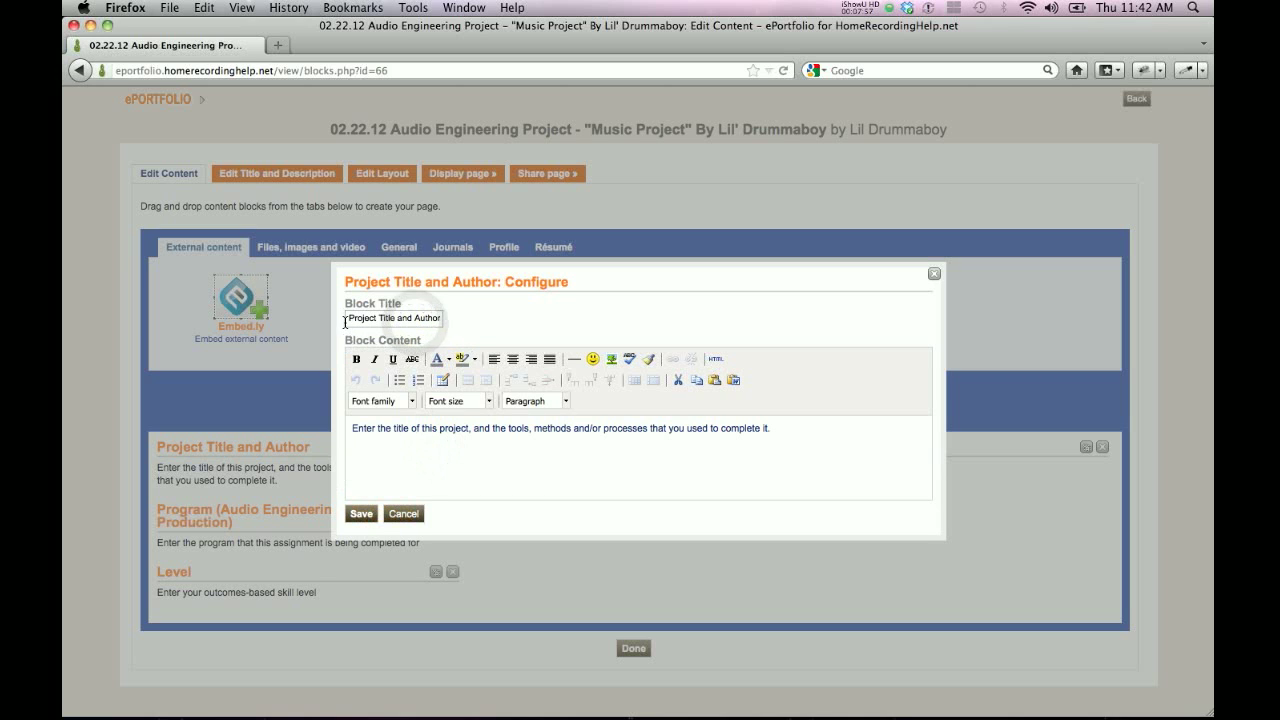
left_click_drag(345, 322, 608, 326)
type("M")
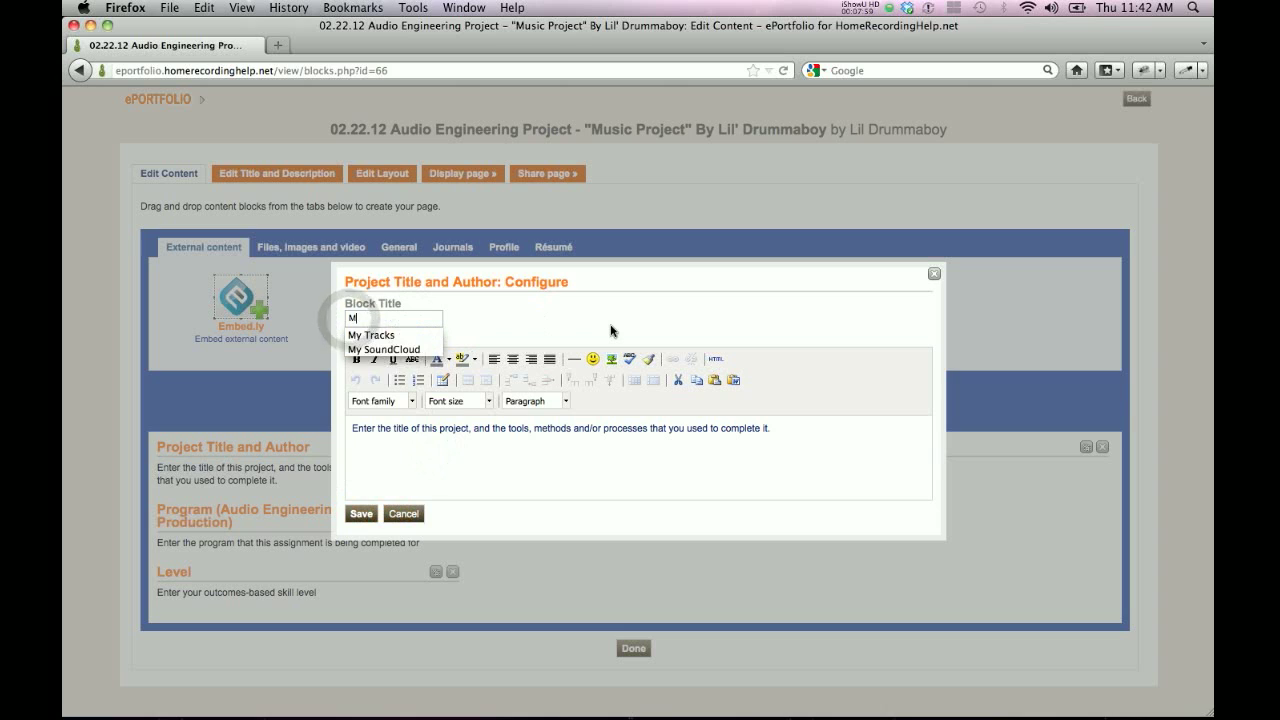
type("usic P")
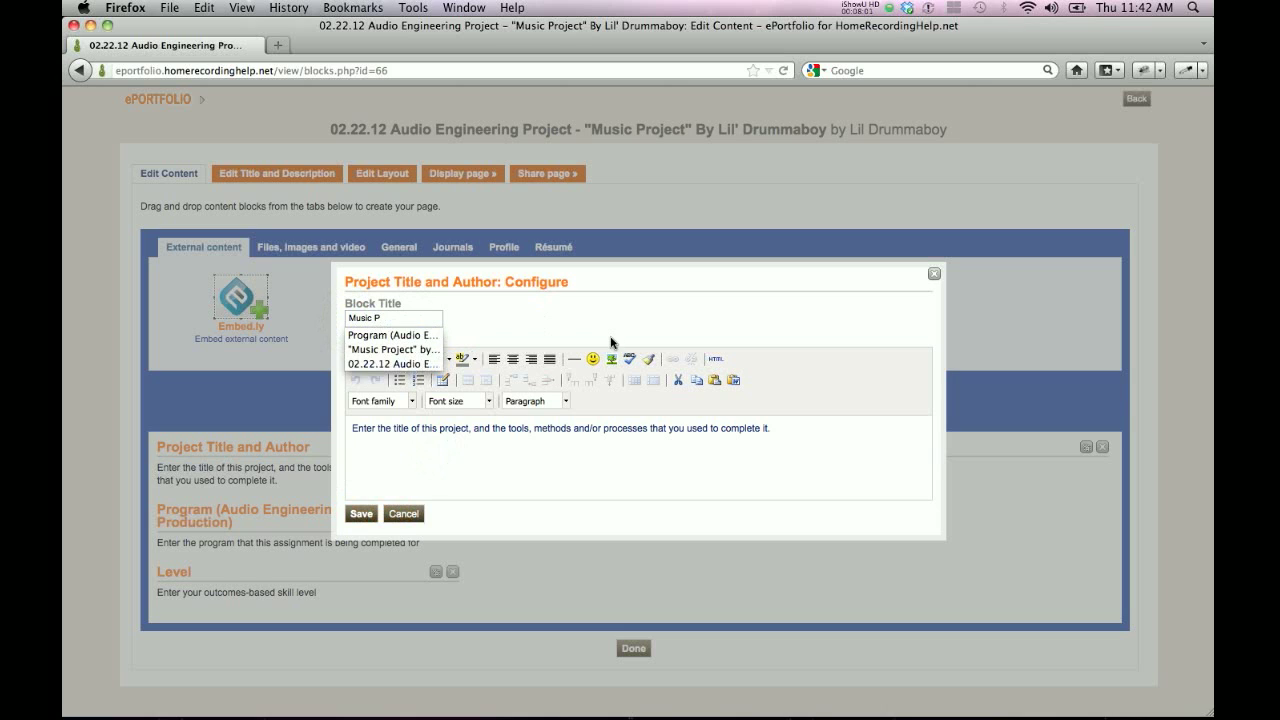
left_click(424, 350)
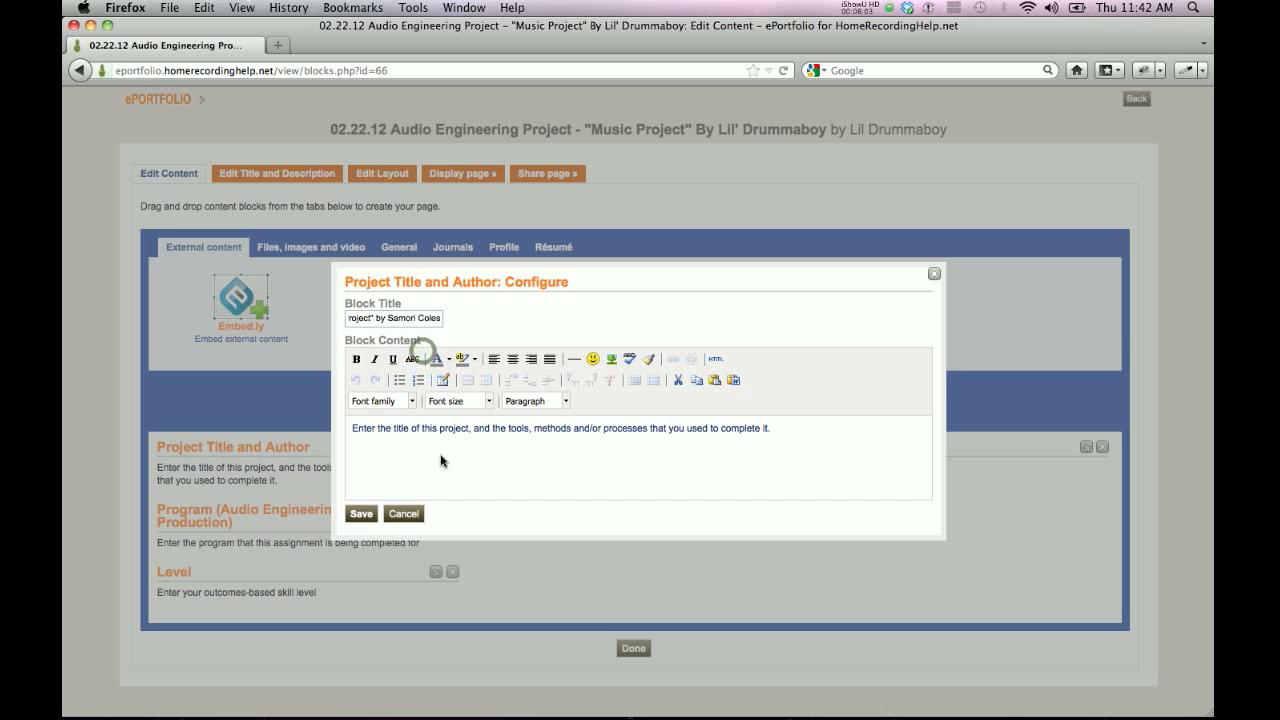
Step: Replace the block's placeholder content with Music Project by the author's full name and save the block
left_click(384, 432)
triple_click(351, 433)
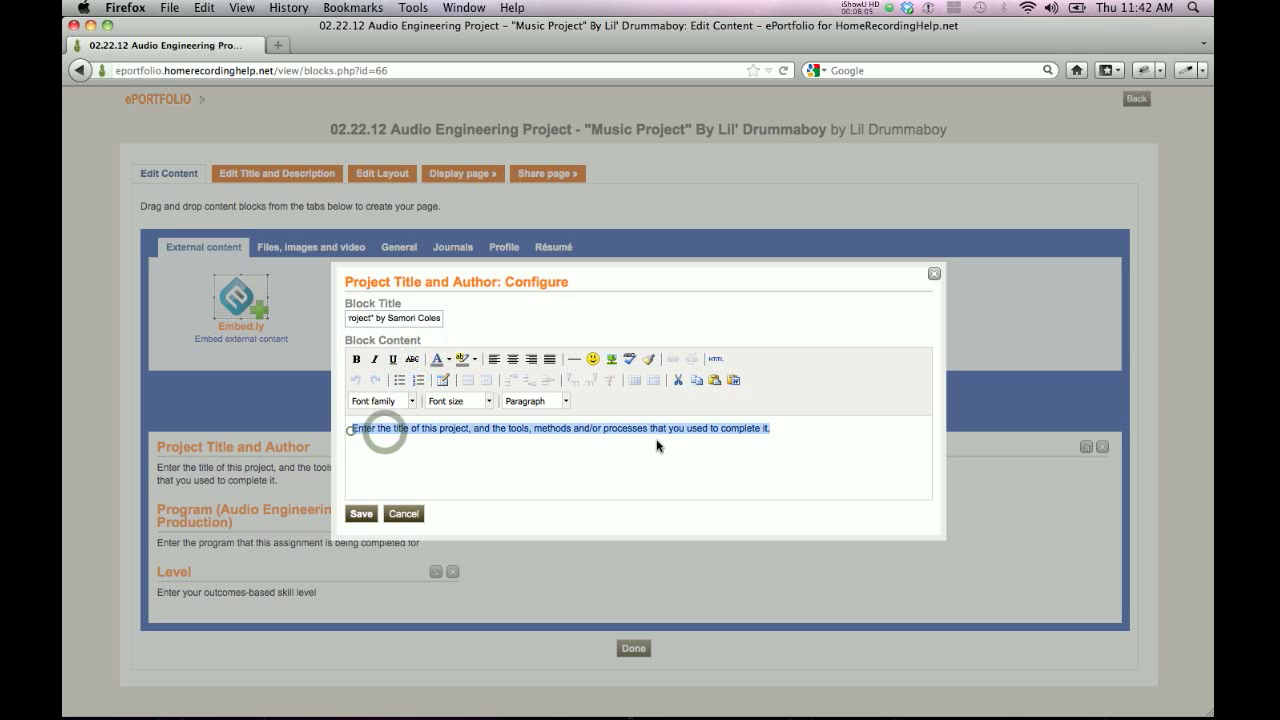
type("Music Project by Samori Coels")
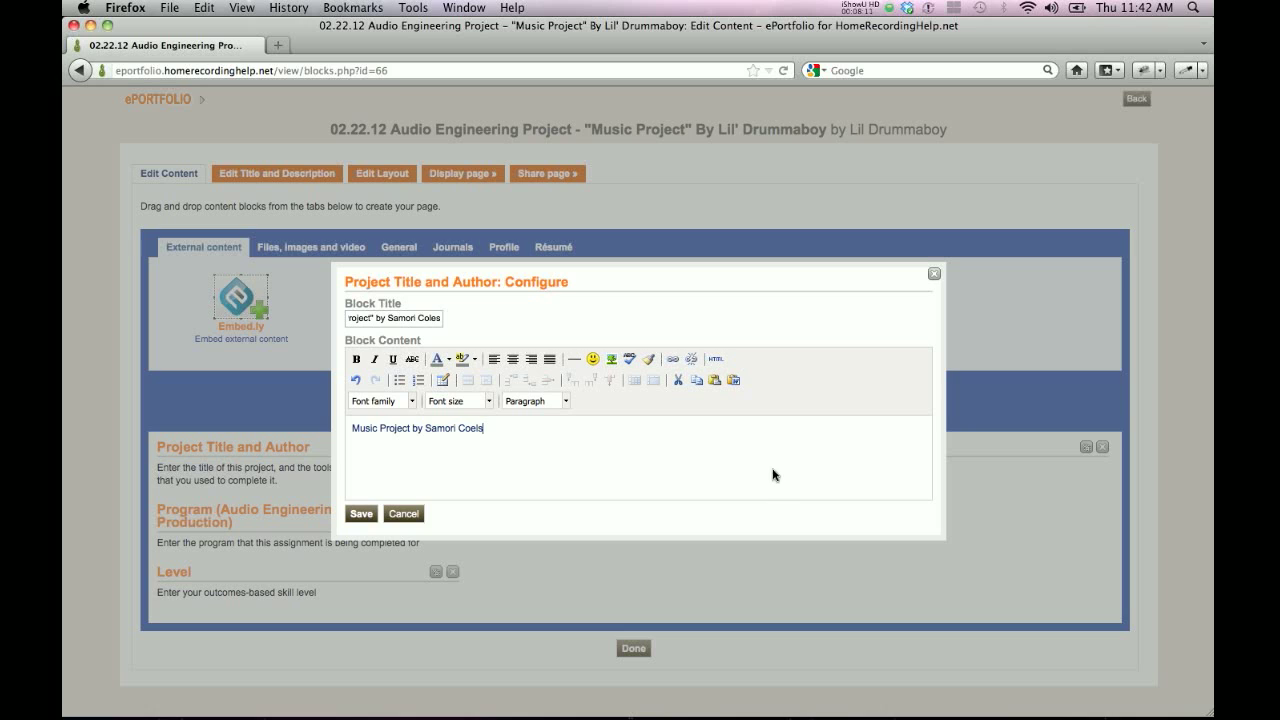
key("BackSpace")
key("BackSpace")
left_click(361, 513)
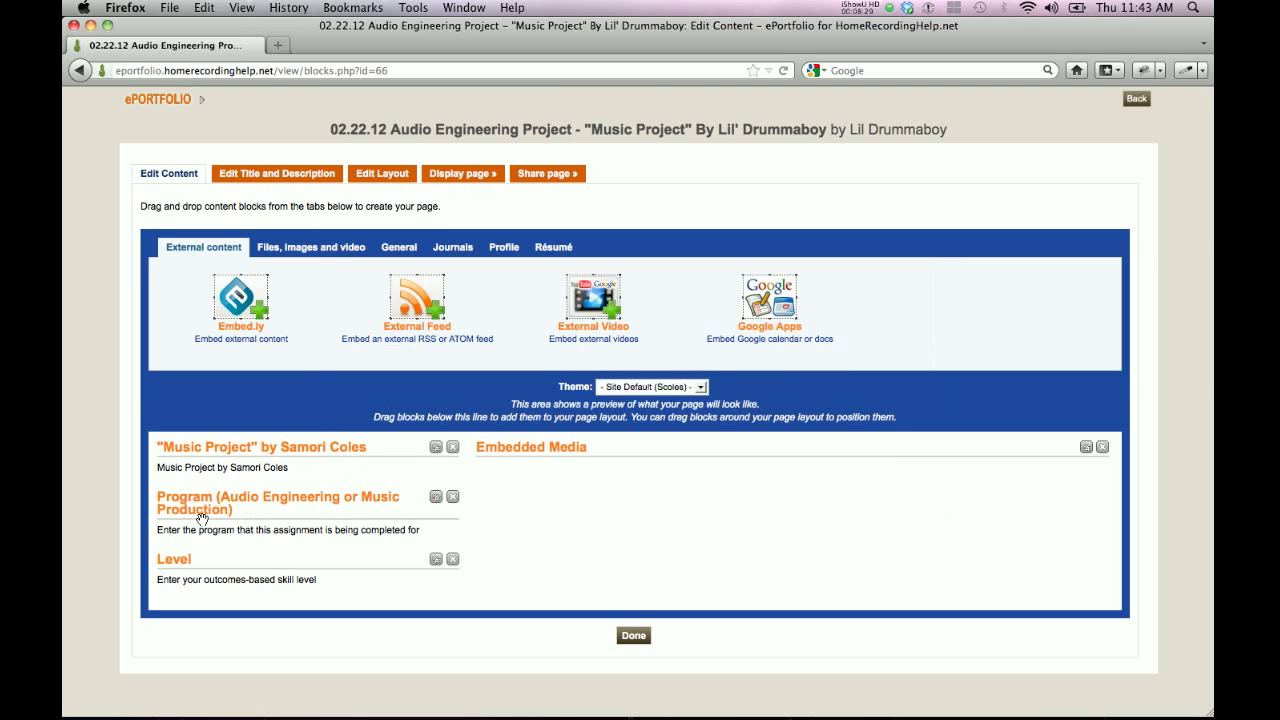
Step: Set both the title and the content of the Program block to Audio Engineering and save the block
left_click(436, 498)
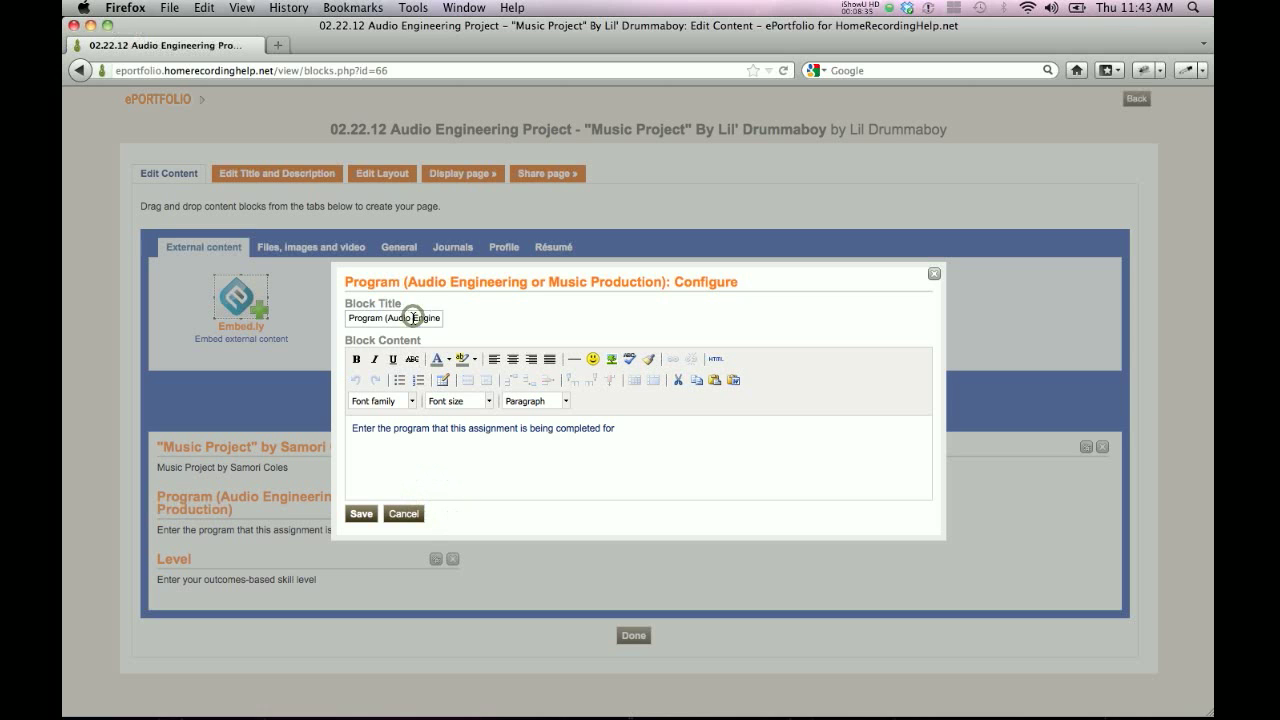
triple_click(413, 318)
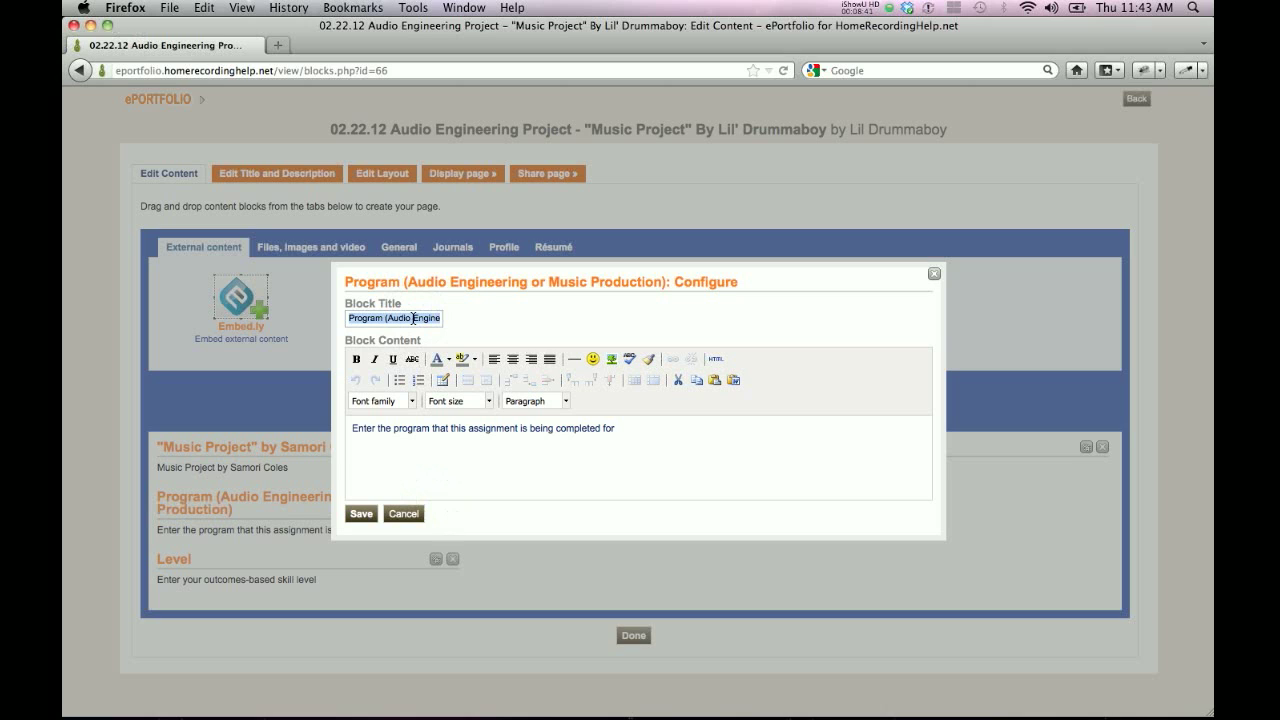
type("Audio")
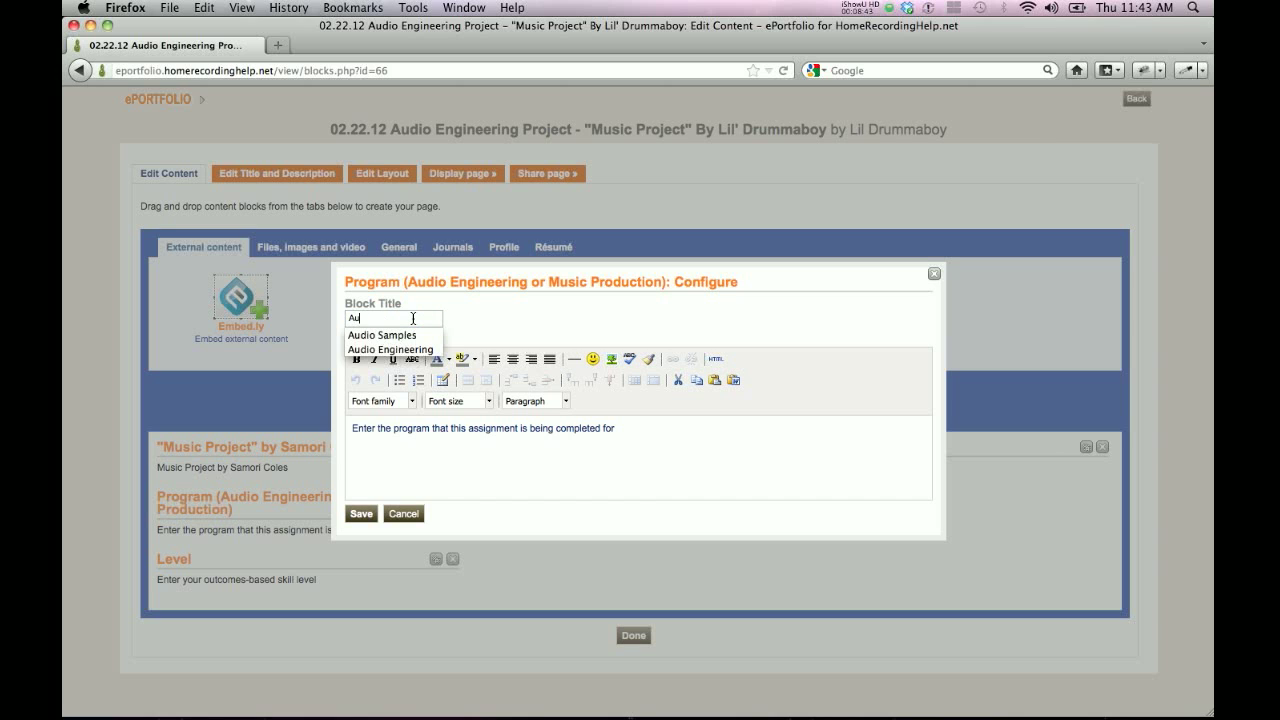
left_click(410, 348)
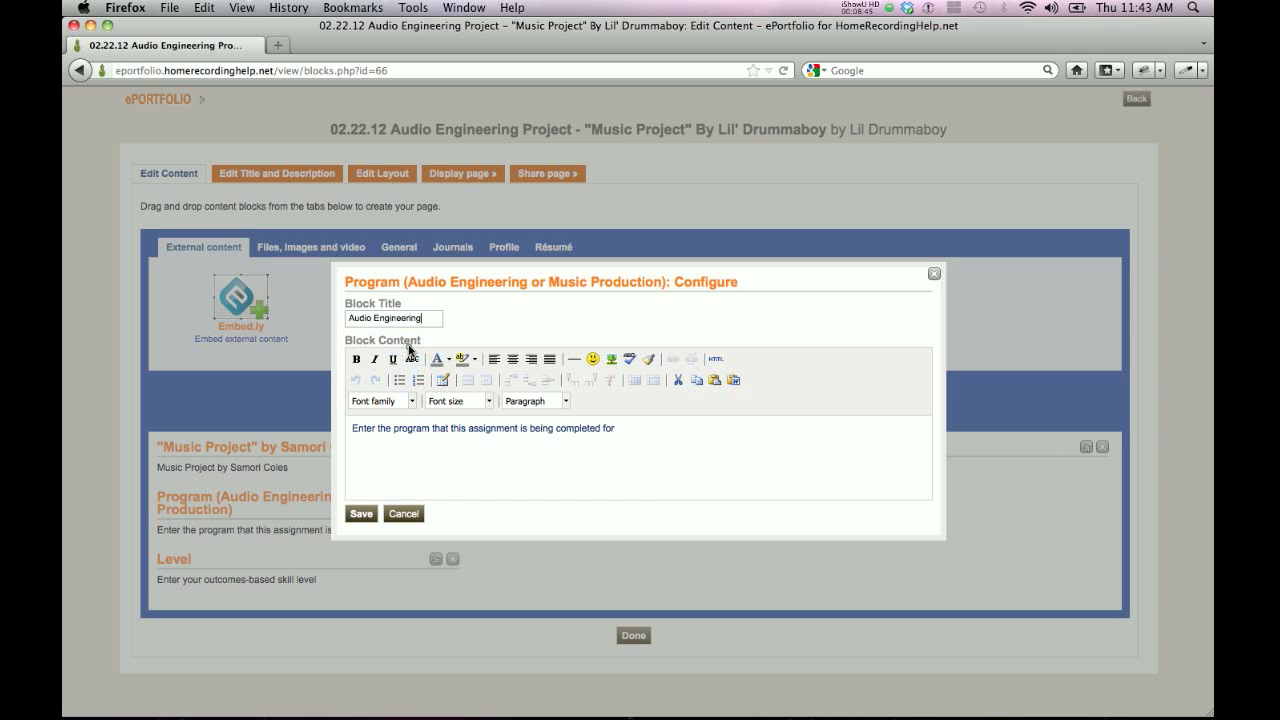
left_click_drag(648, 431, 330, 430)
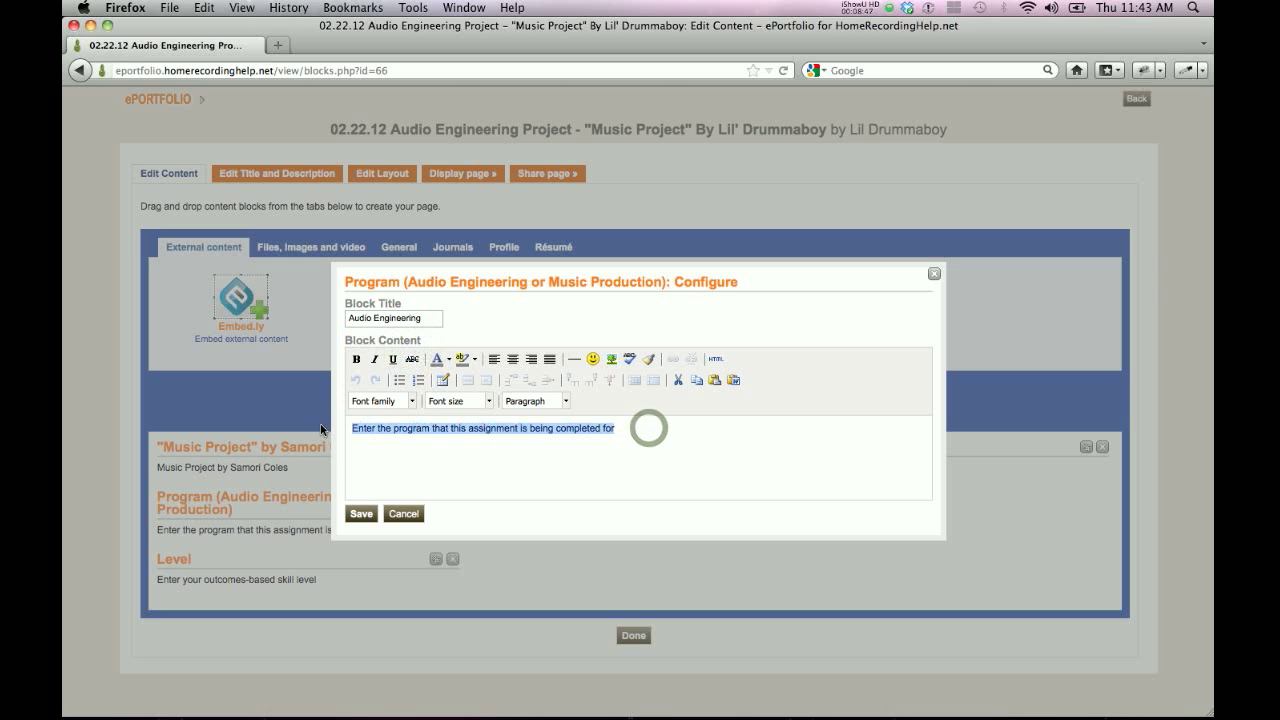
type("Audio Engineering")
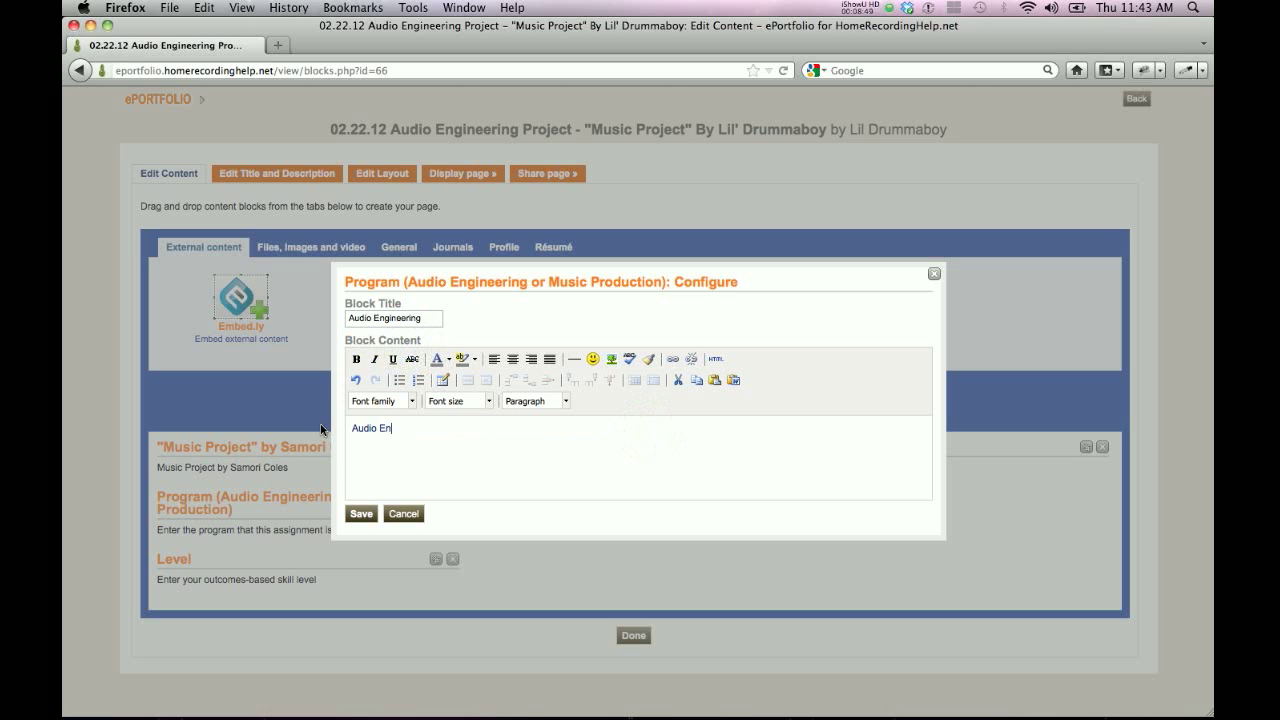
left_click(358, 513)
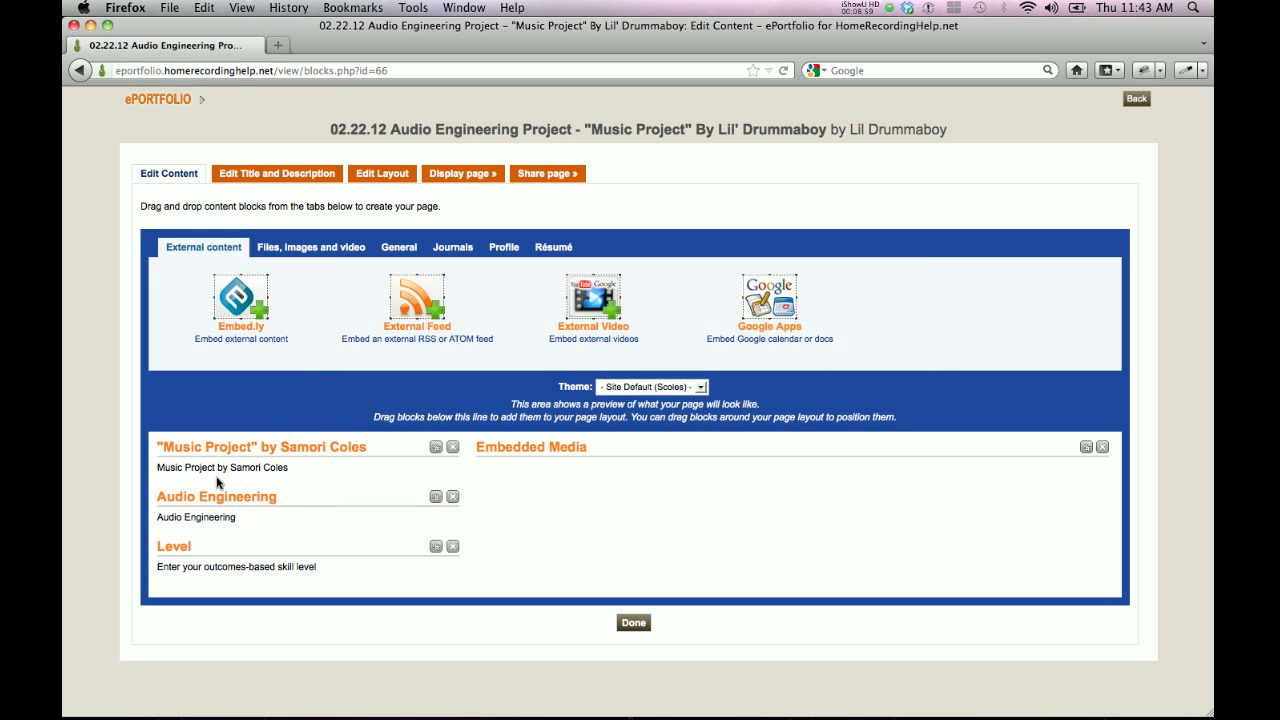
Step: Set both the title and the content of the Level block to Level 1 and save the block
left_click(435, 547)
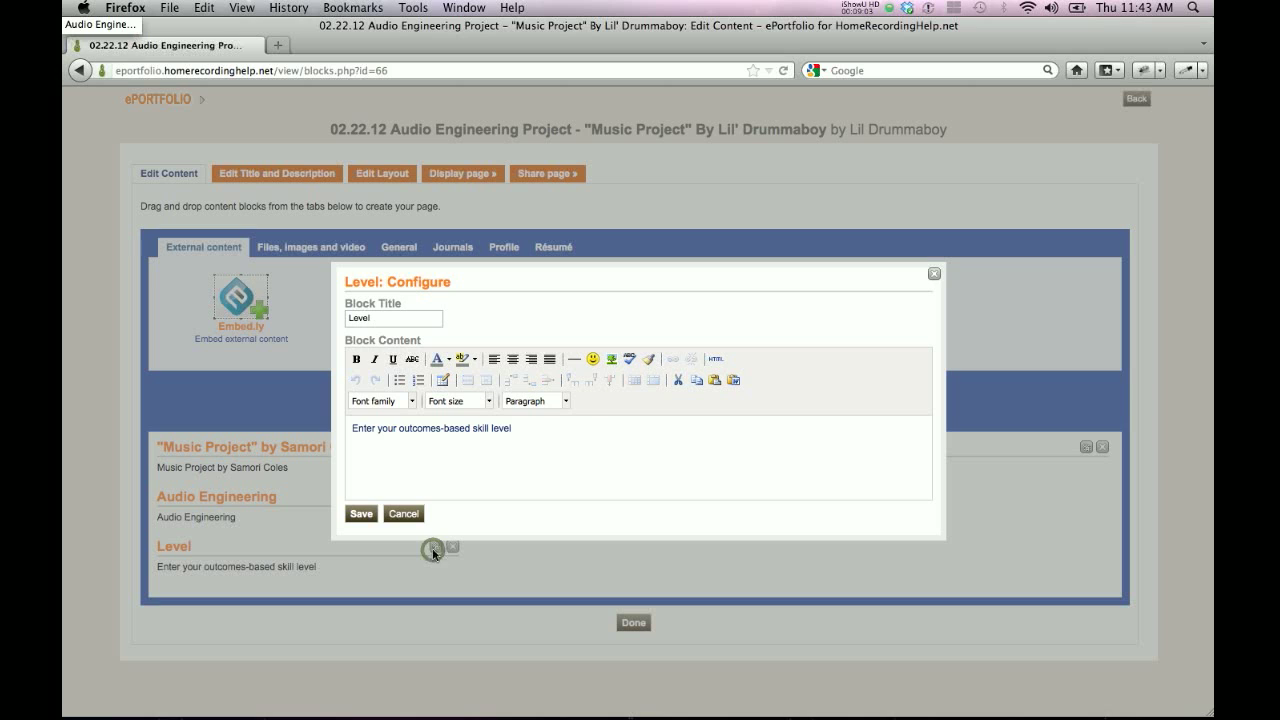
left_click(400, 320)
type("1")
triple_click(543, 432)
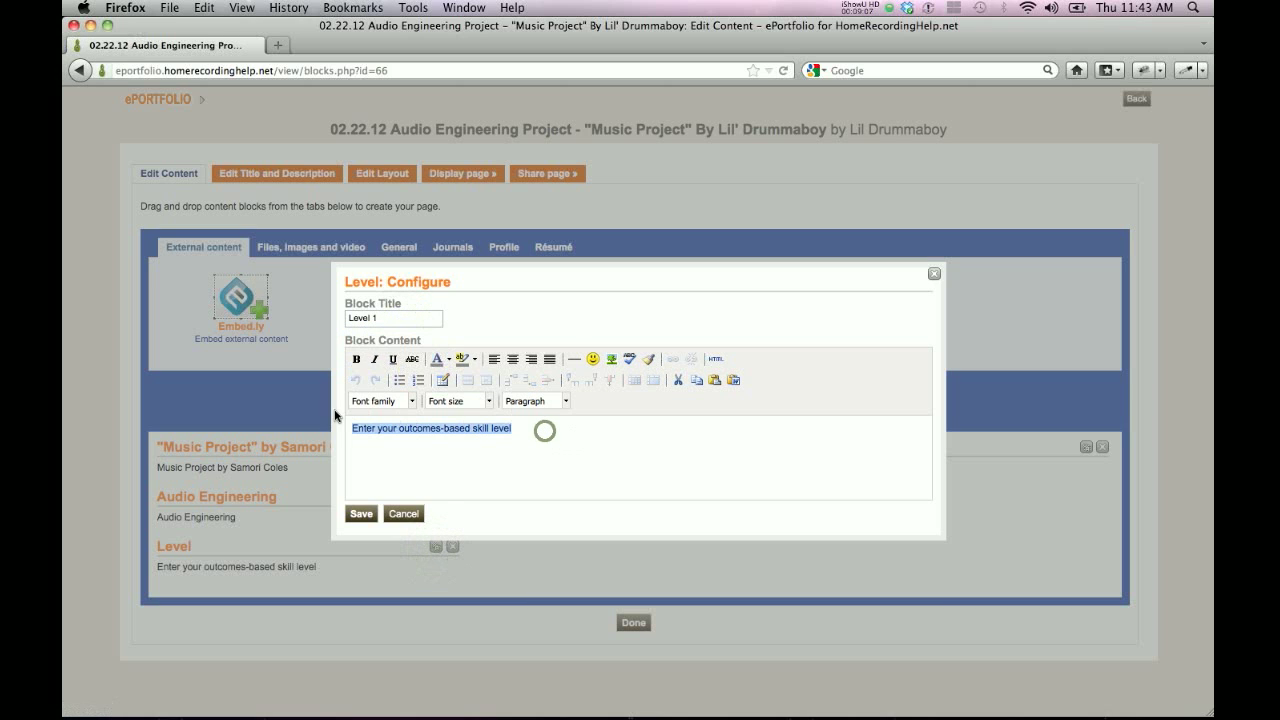
type("Level 1")
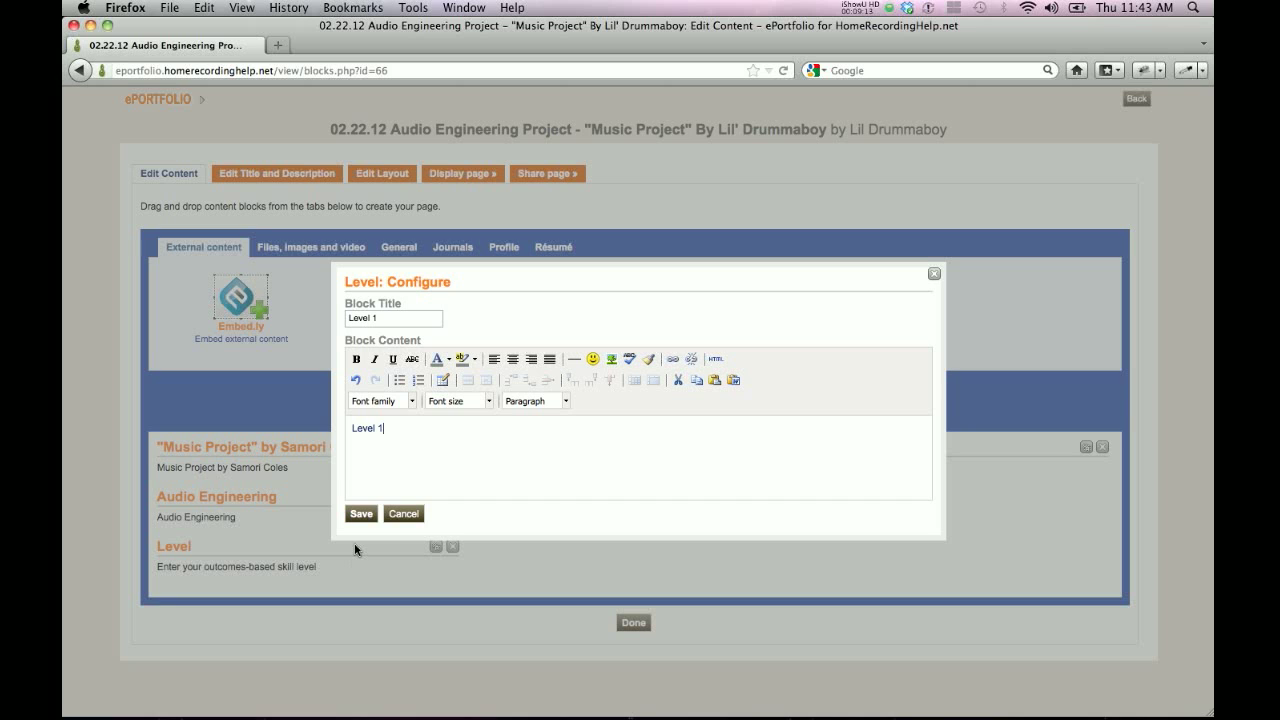
left_click(361, 514)
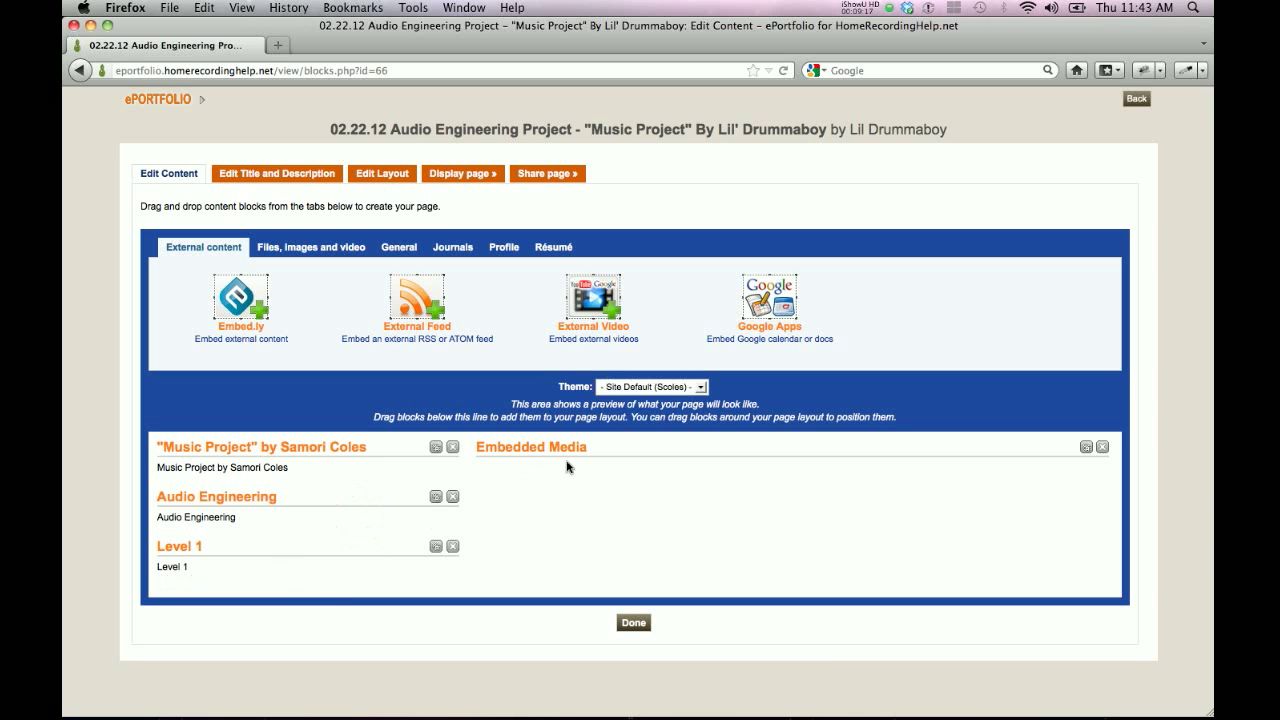
Step: Configure the Embedded Media block and upload T.K.O.D..mp3 from the Sonic Murals folder as its media
left_click(538, 466)
left_click(1088, 448)
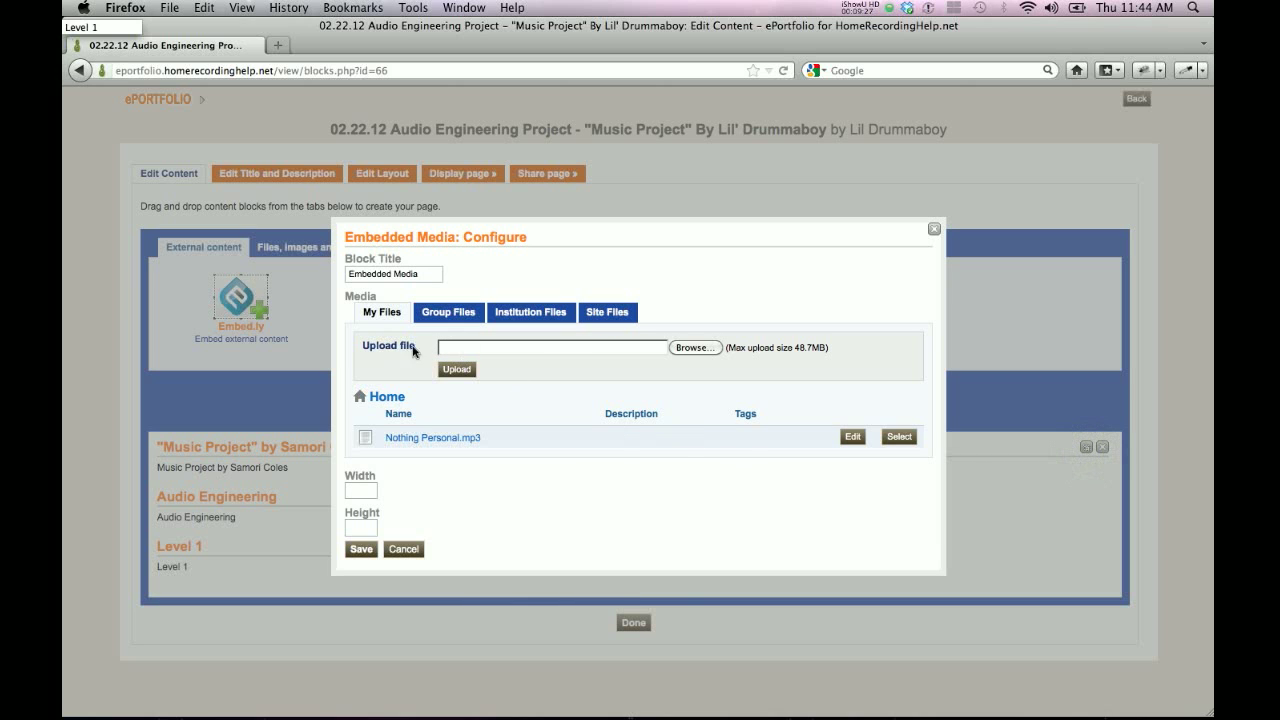
left_click(567, 348)
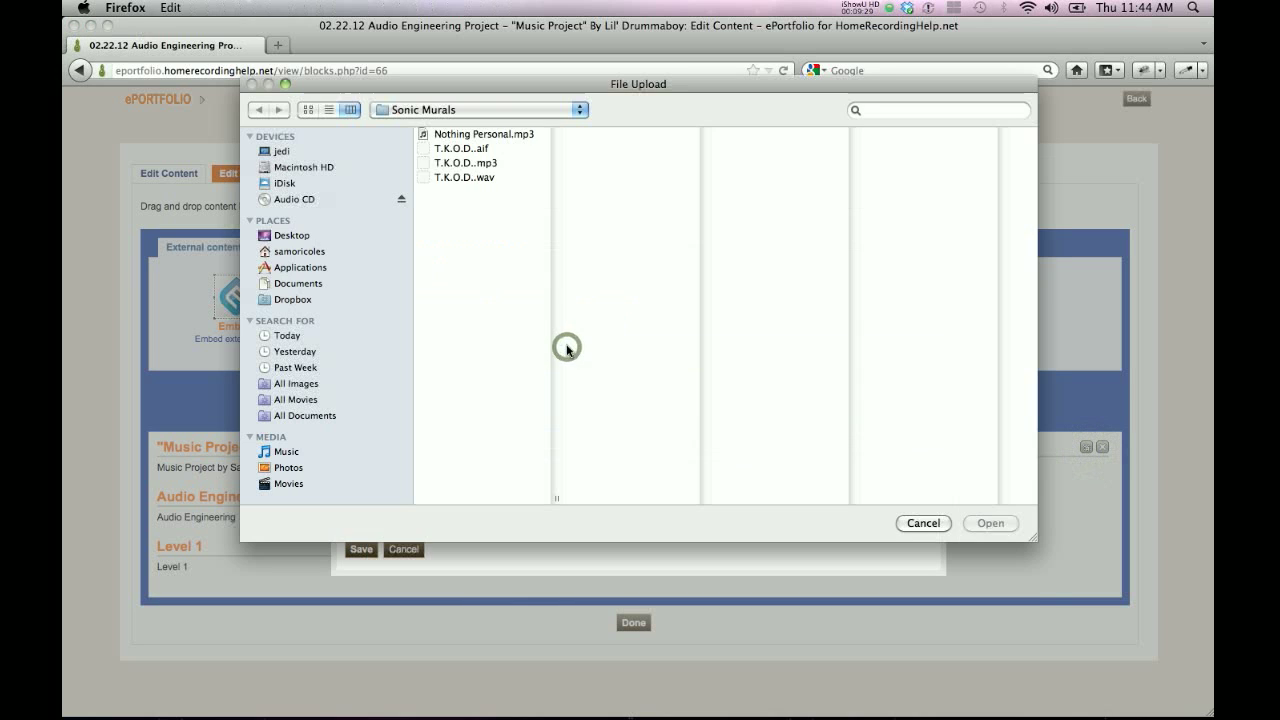
double_click(476, 168)
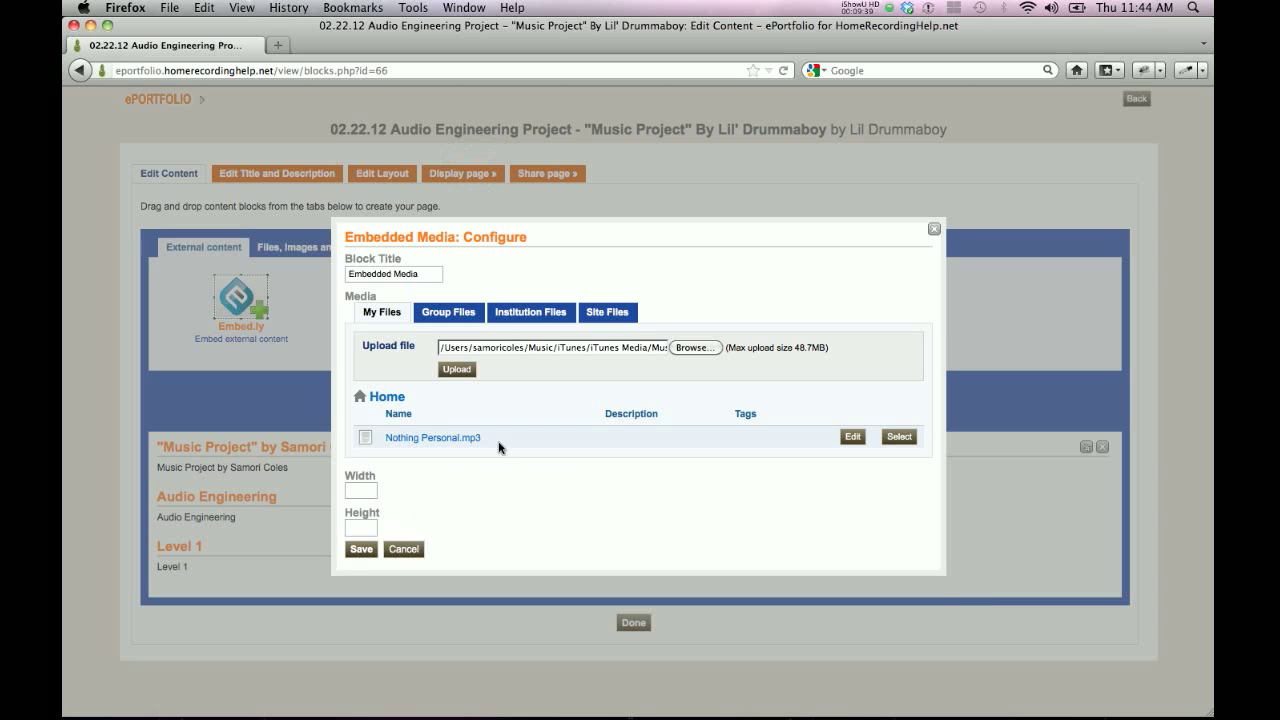
left_click(457, 370)
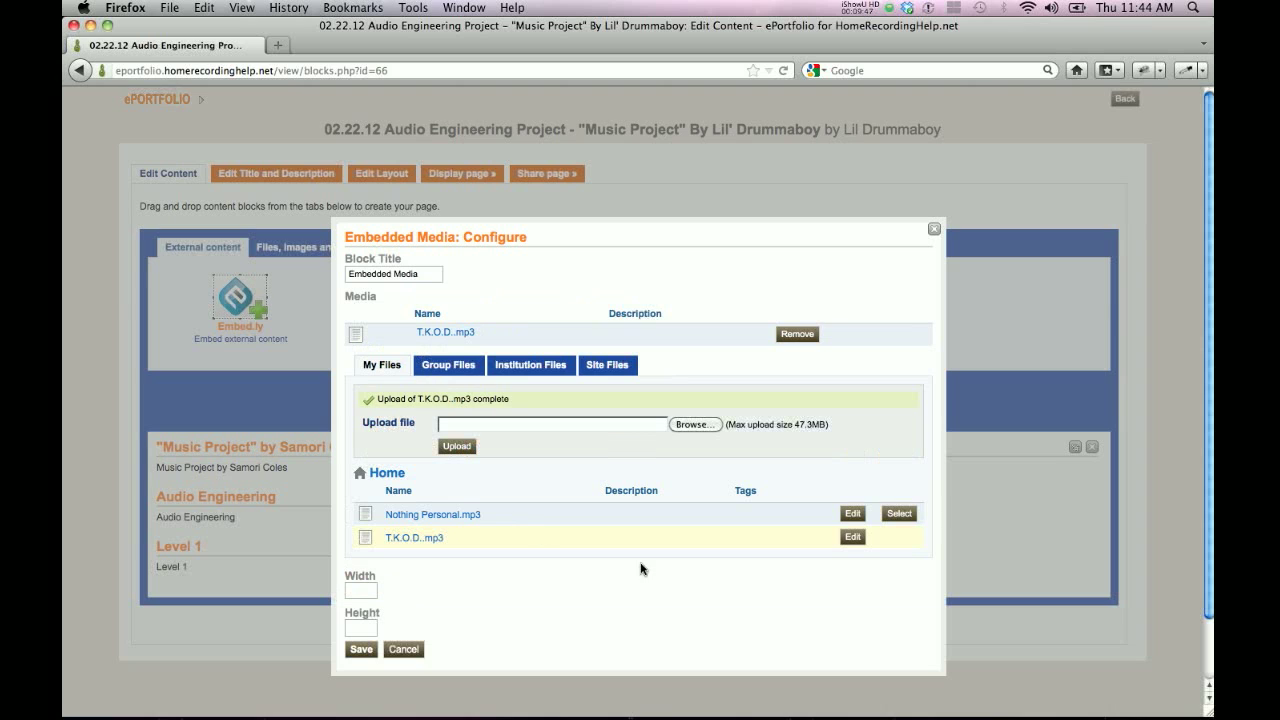
Step: Switch the block's selected media to Nothing Personal.mp3 and back to T.K.O.D..mp3
left_click(898, 514)
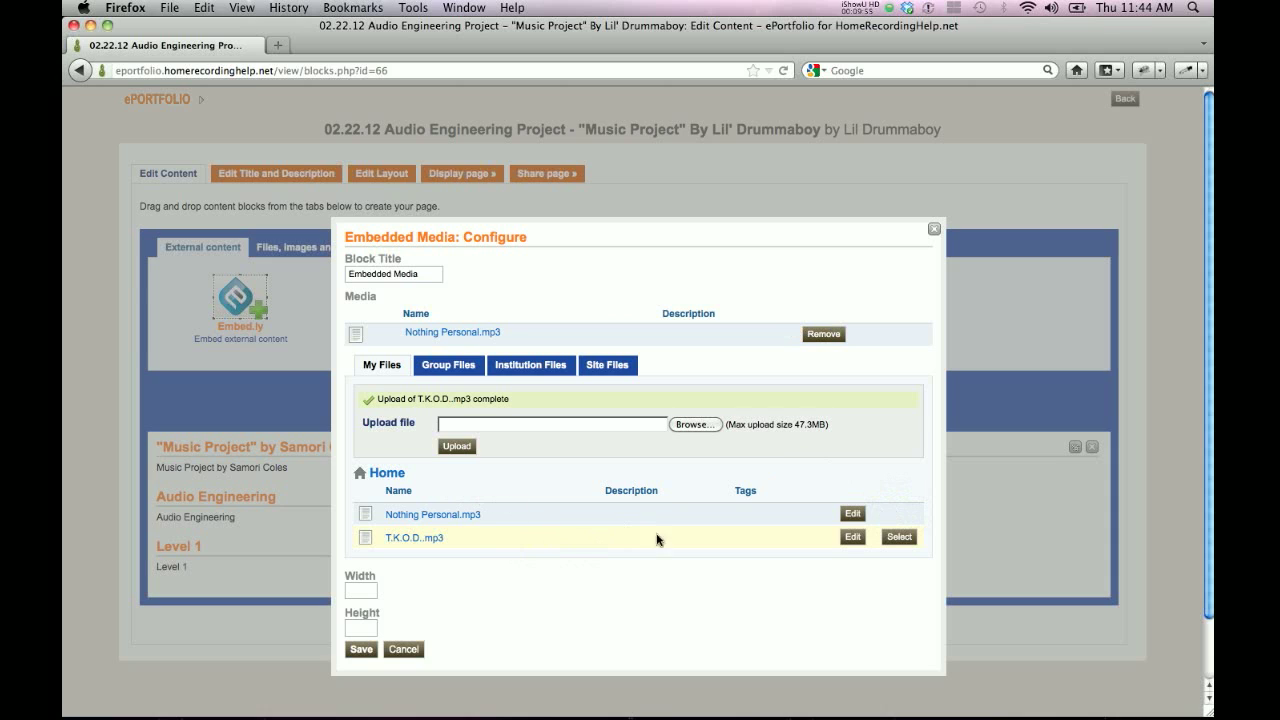
left_click(576, 560)
left_click(898, 537)
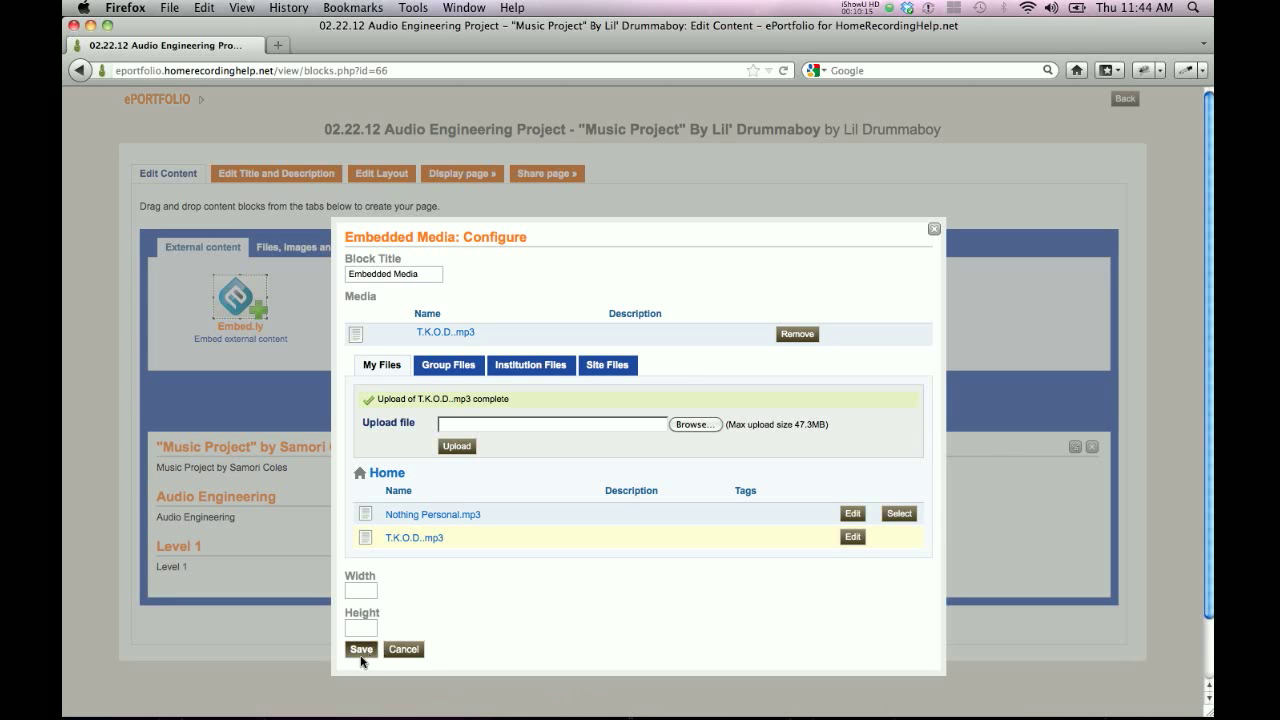
Step: Save the Embedded Media block with width and height left blank, and finish editing the page
left_click(352, 593)
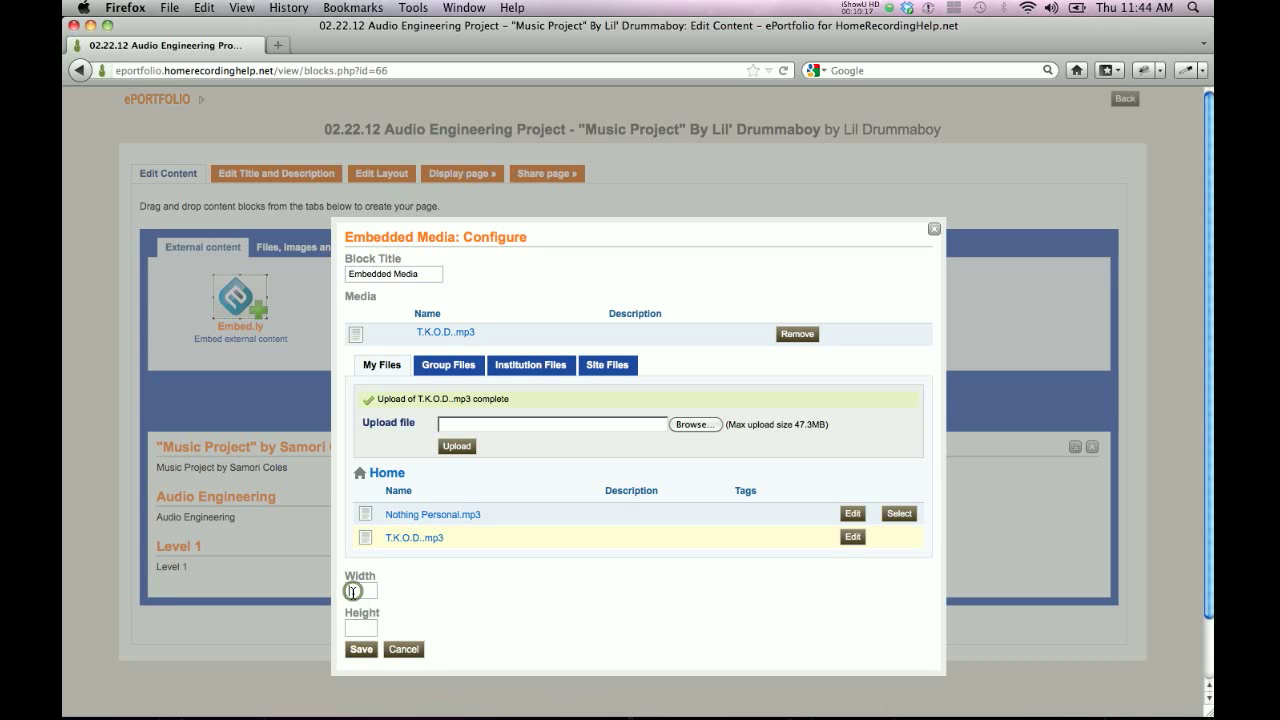
triple_click(605, 222)
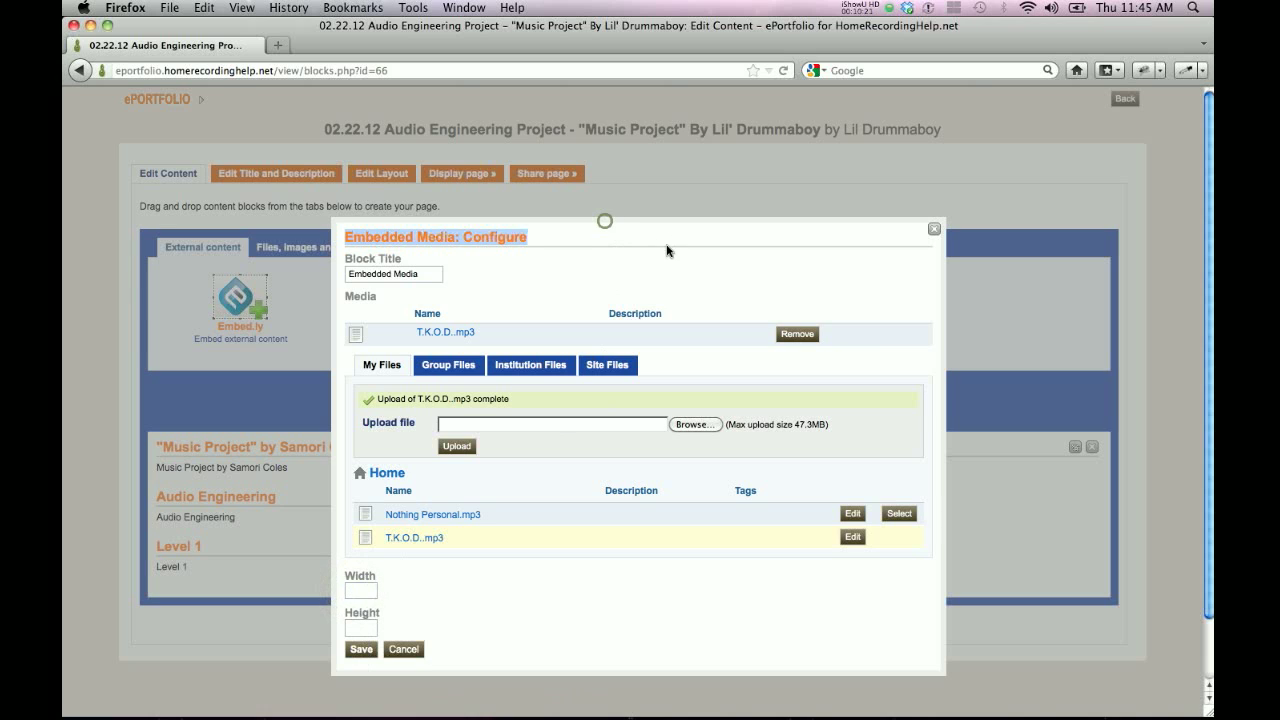
left_click(361, 591)
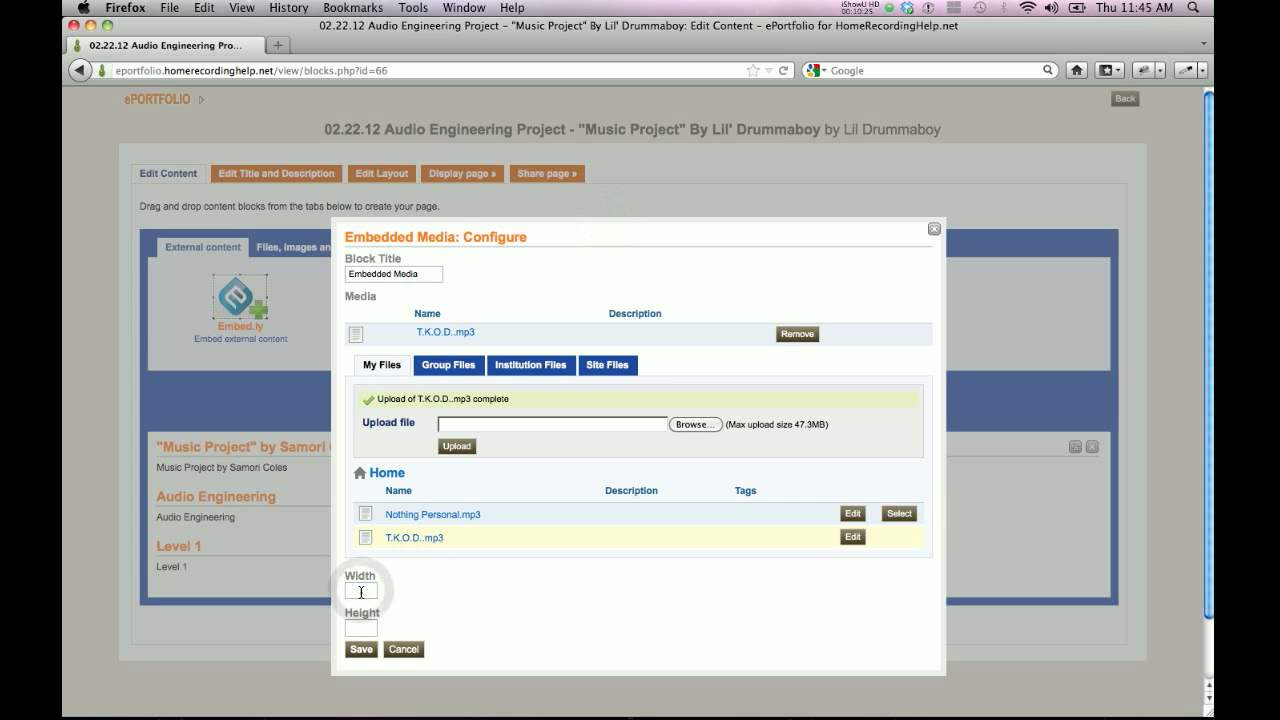
left_click(361, 650)
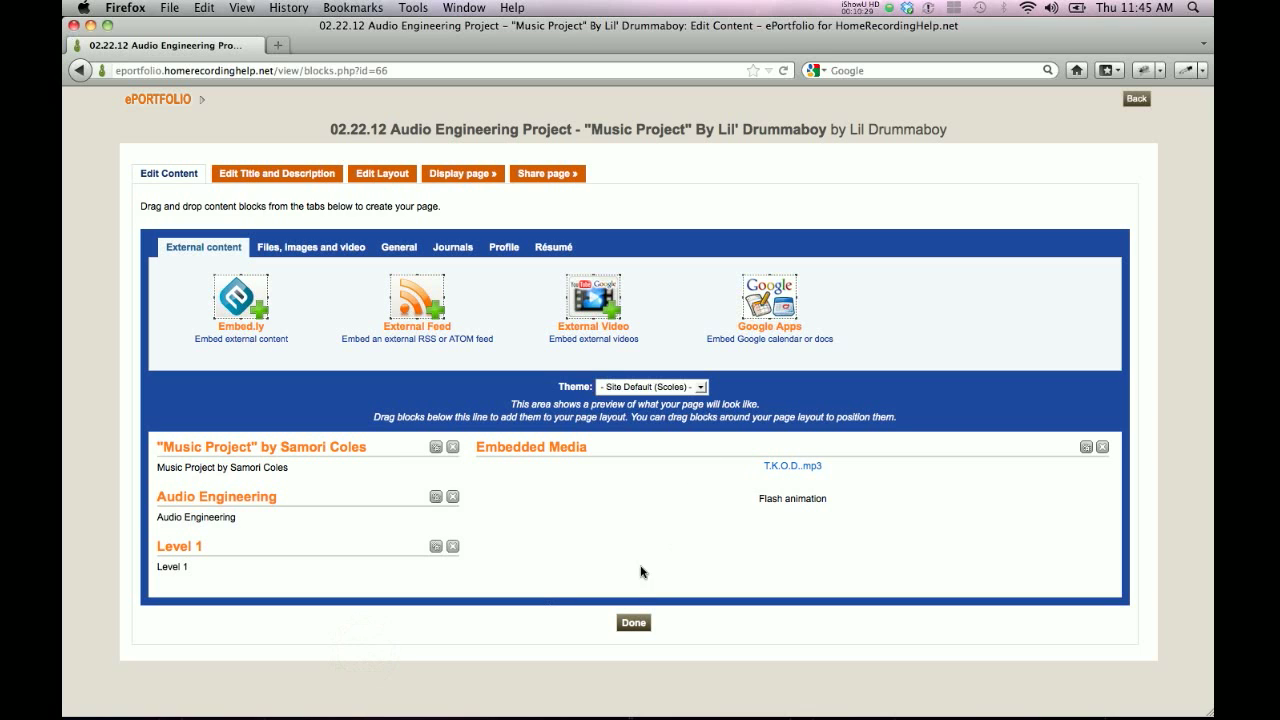
left_click(633, 623)
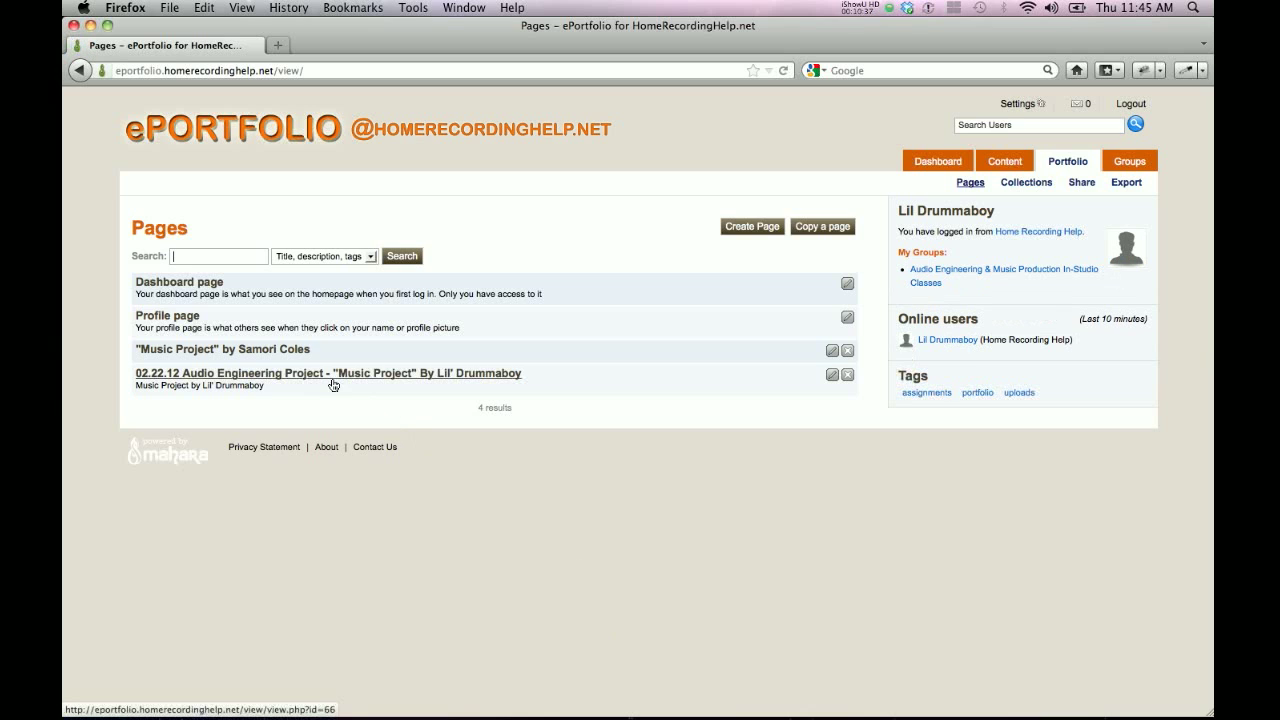
Step: Reopen the 02.22.12 Audio Engineering Project page, display it as viewers see it, and briefly play the embedded audio
left_click(830, 376)
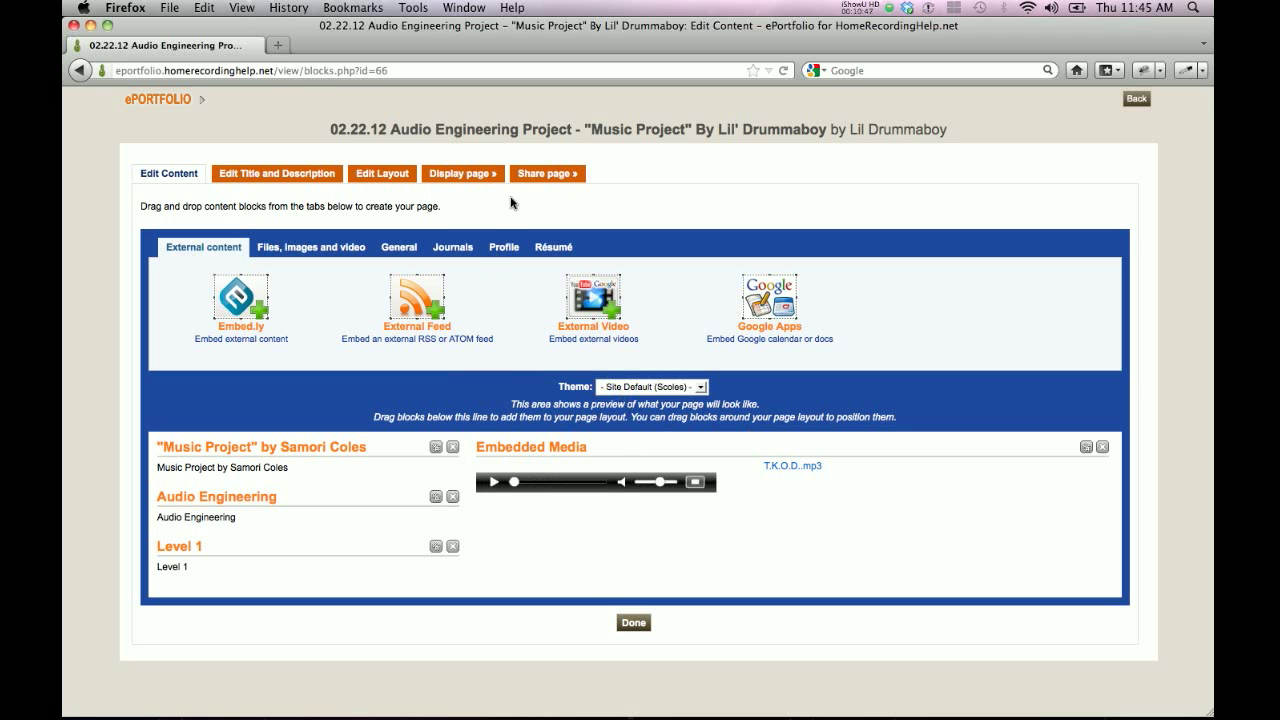
left_click(469, 176)
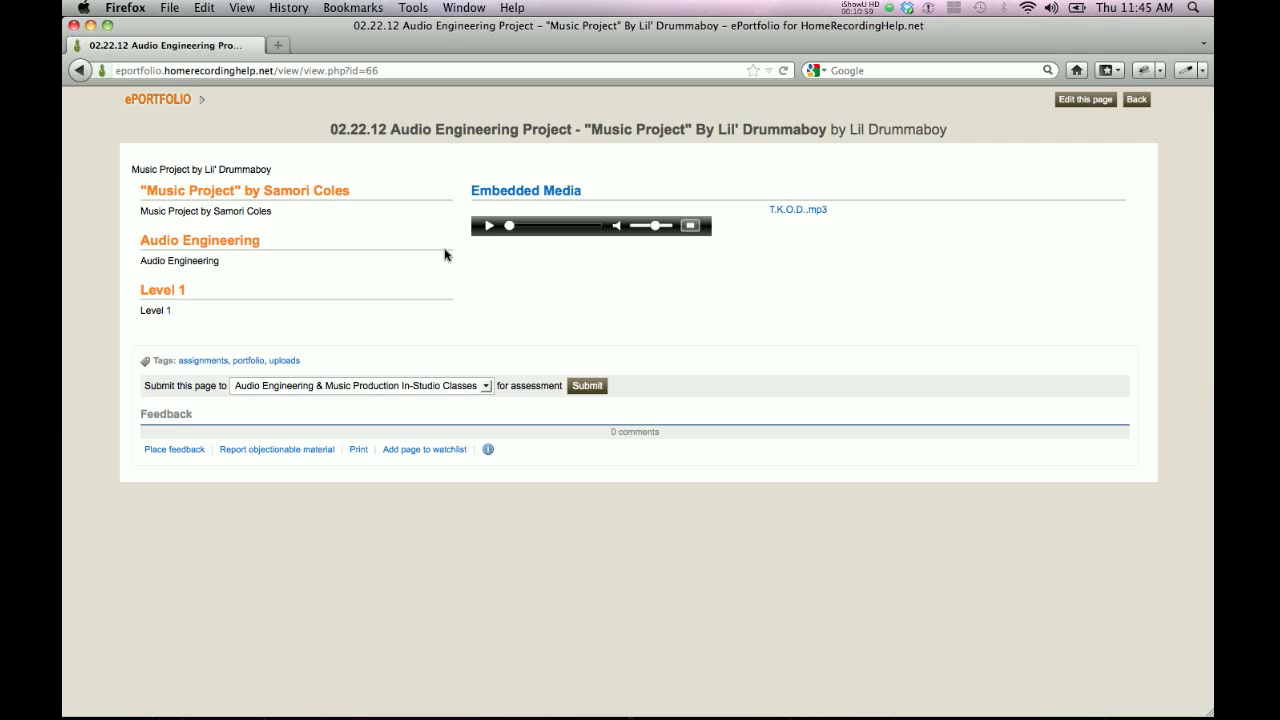
left_click(487, 226)
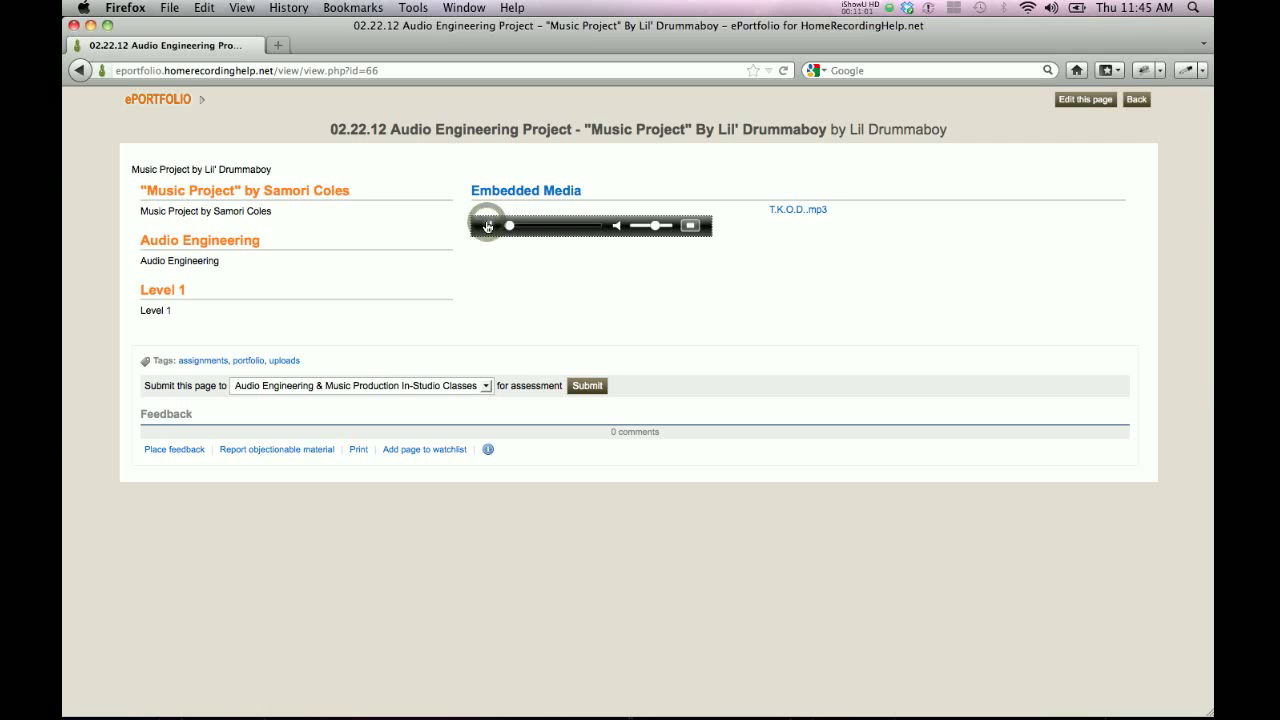
left_click(487, 226)
Step: Submit the page to Audio Engineering & Music Production In-Studio Classes for assessment and confirm the submission
left_click(142, 394)
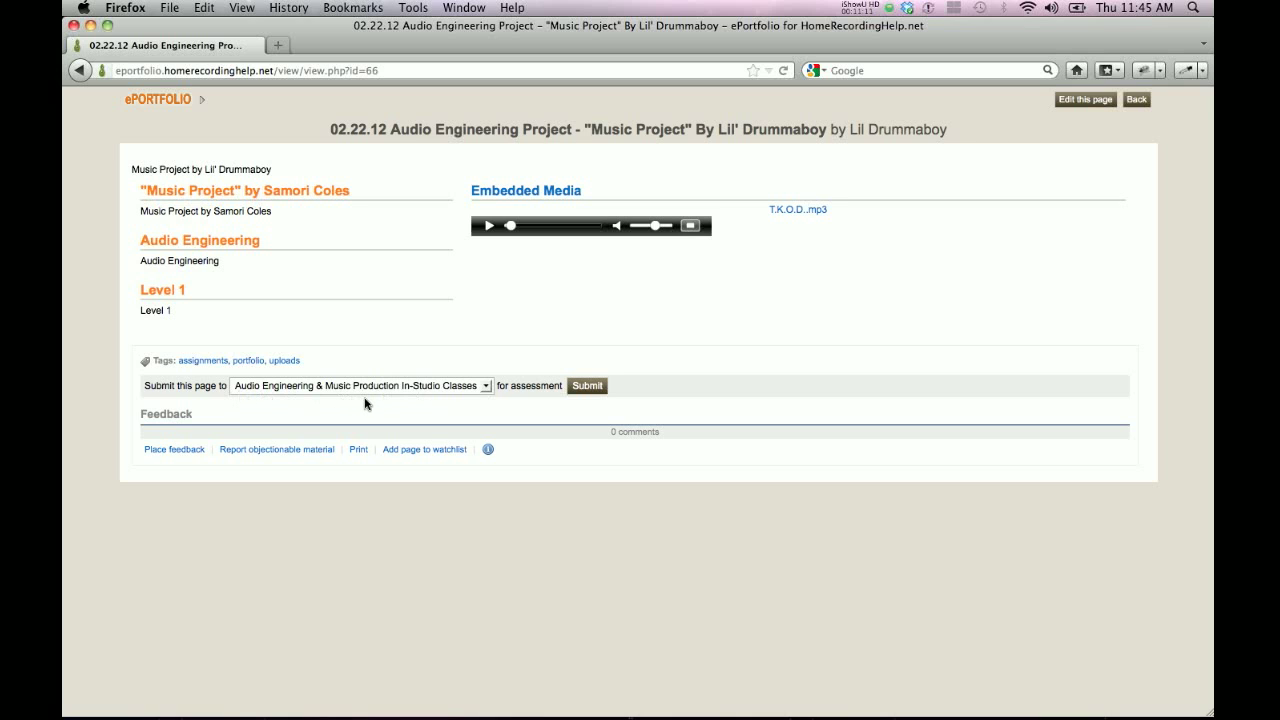
left_click(484, 386)
left_click(484, 388)
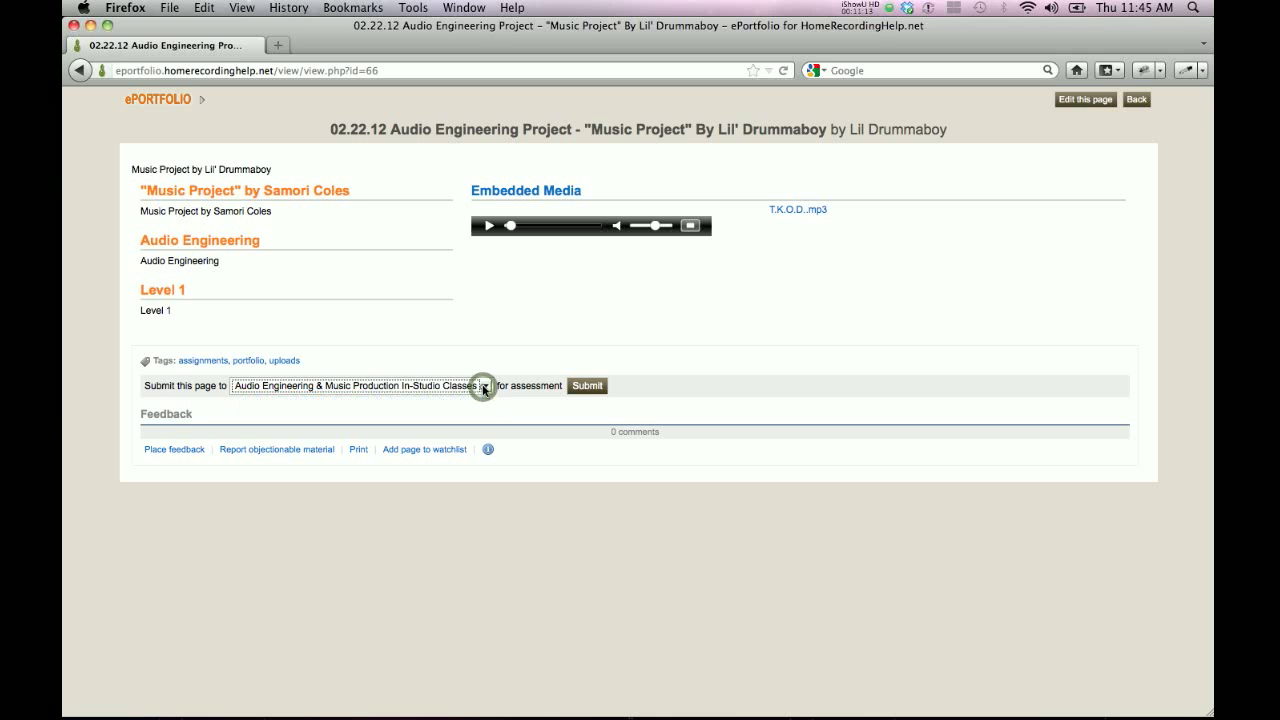
left_click(593, 388)
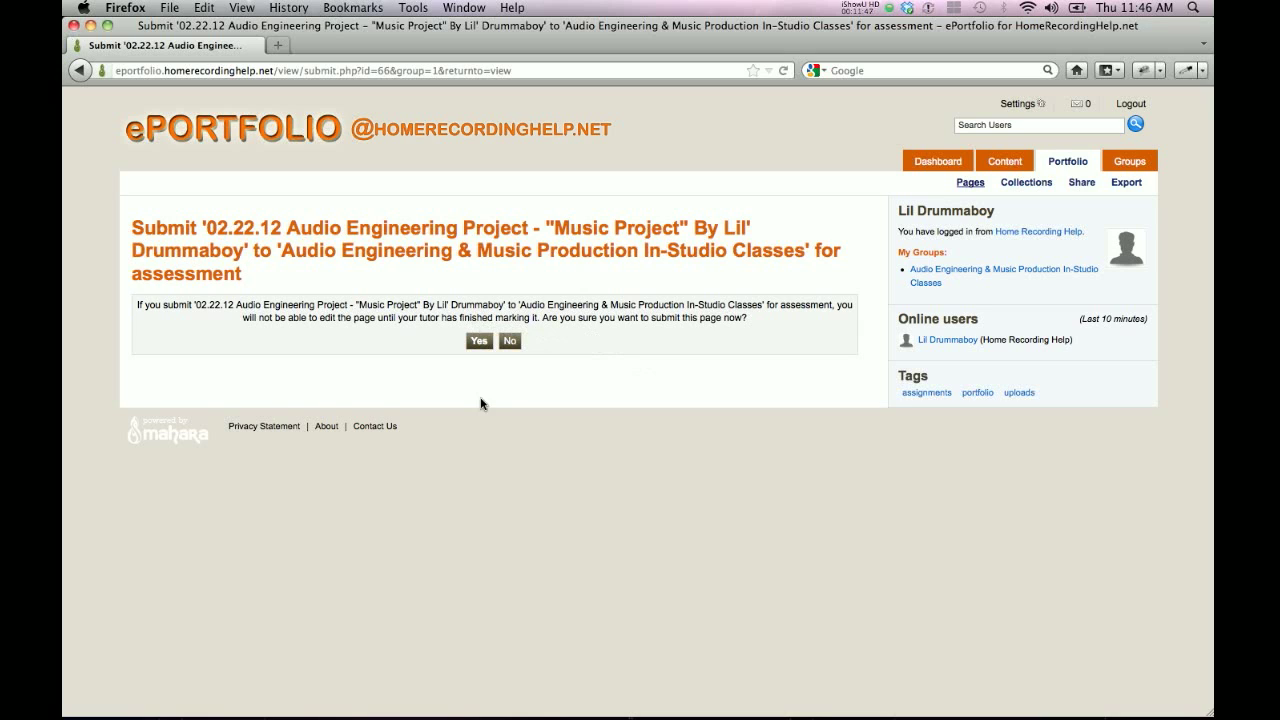
left_click(479, 341)
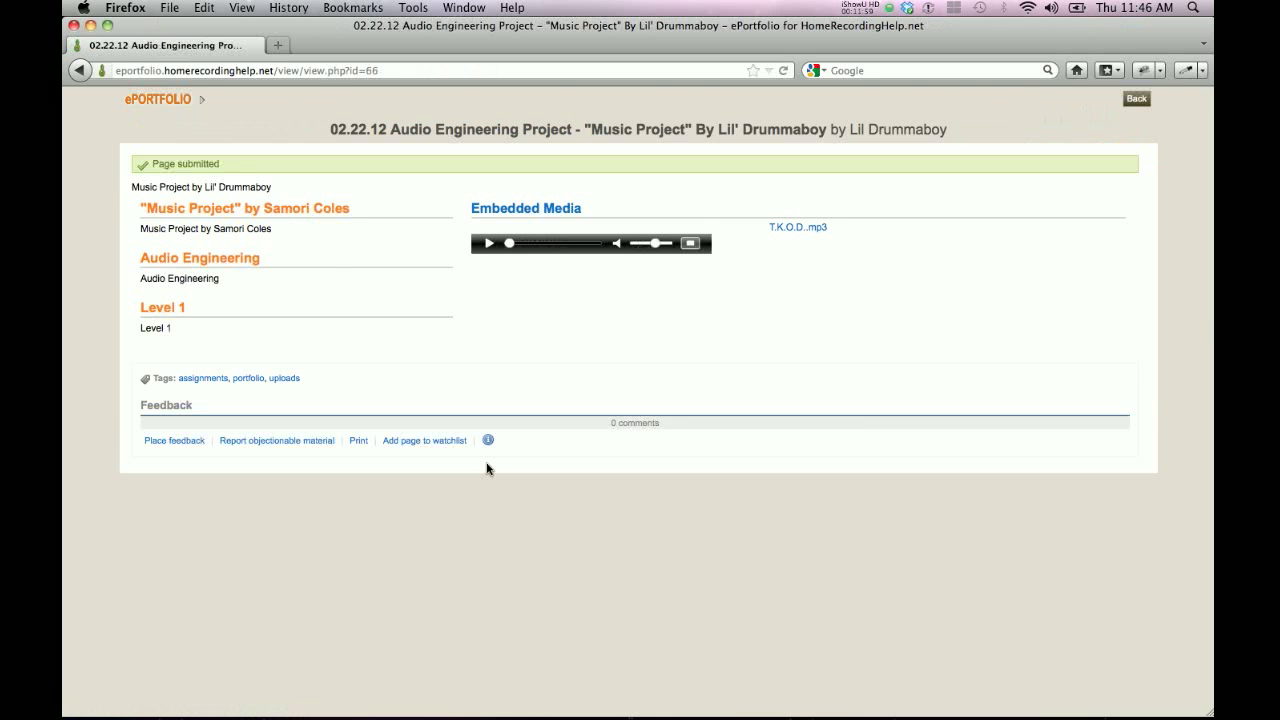
left_click(126, 166)
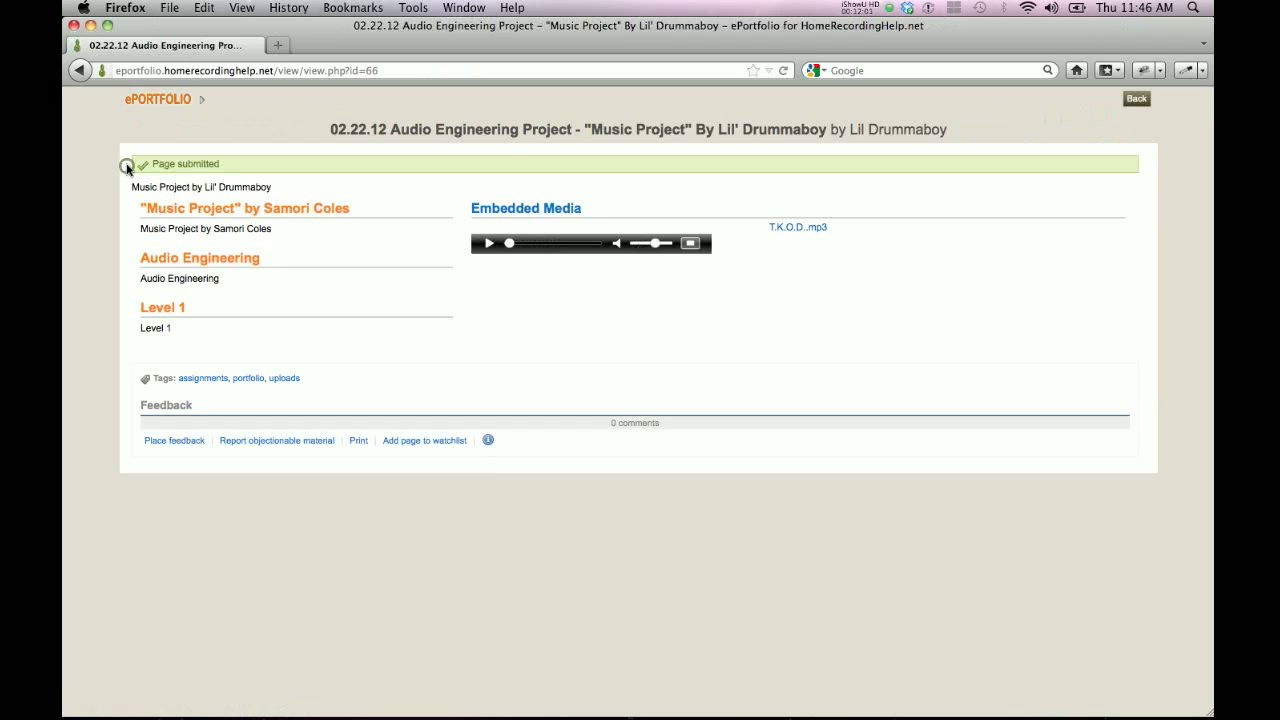